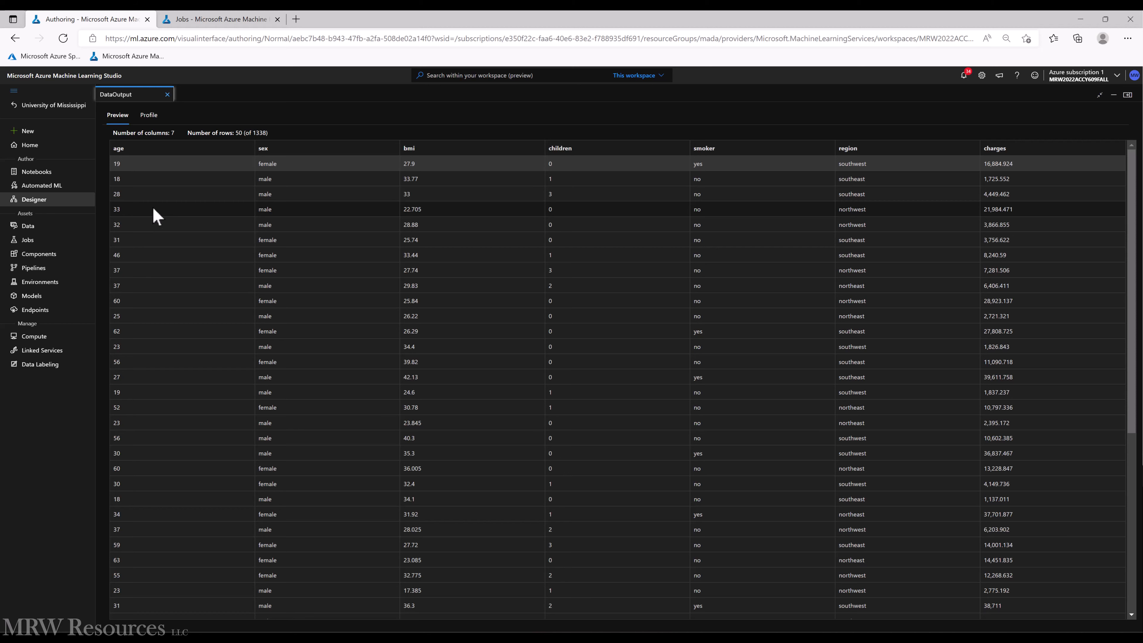
- Examine the column profile of the InsuranceMRW dataset and close the data output view
click(148, 115)
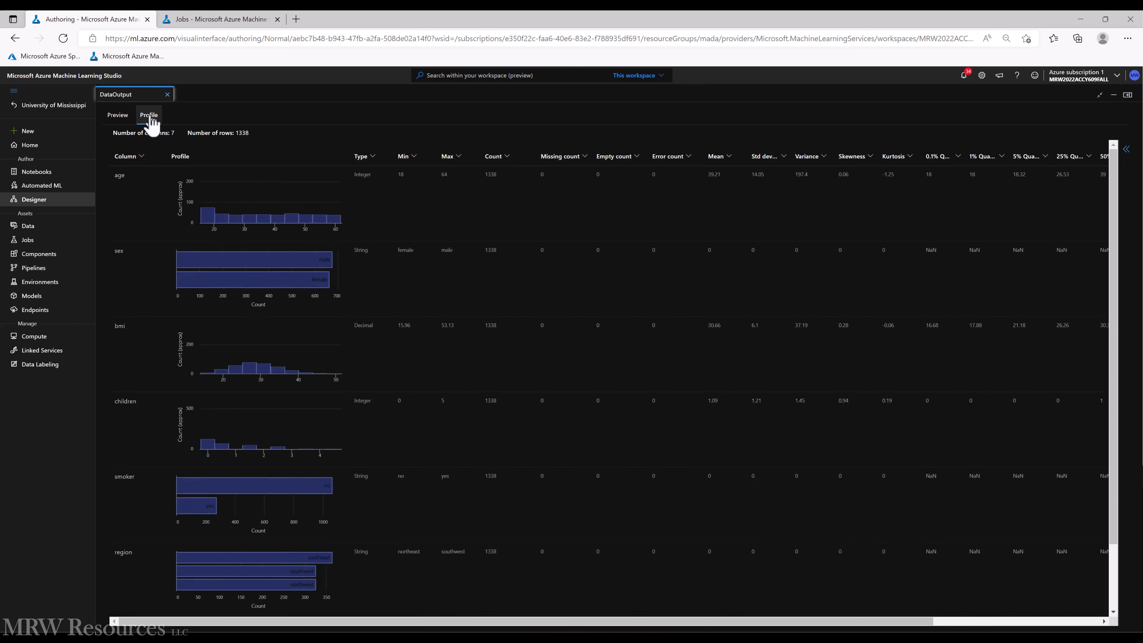
click(167, 95)
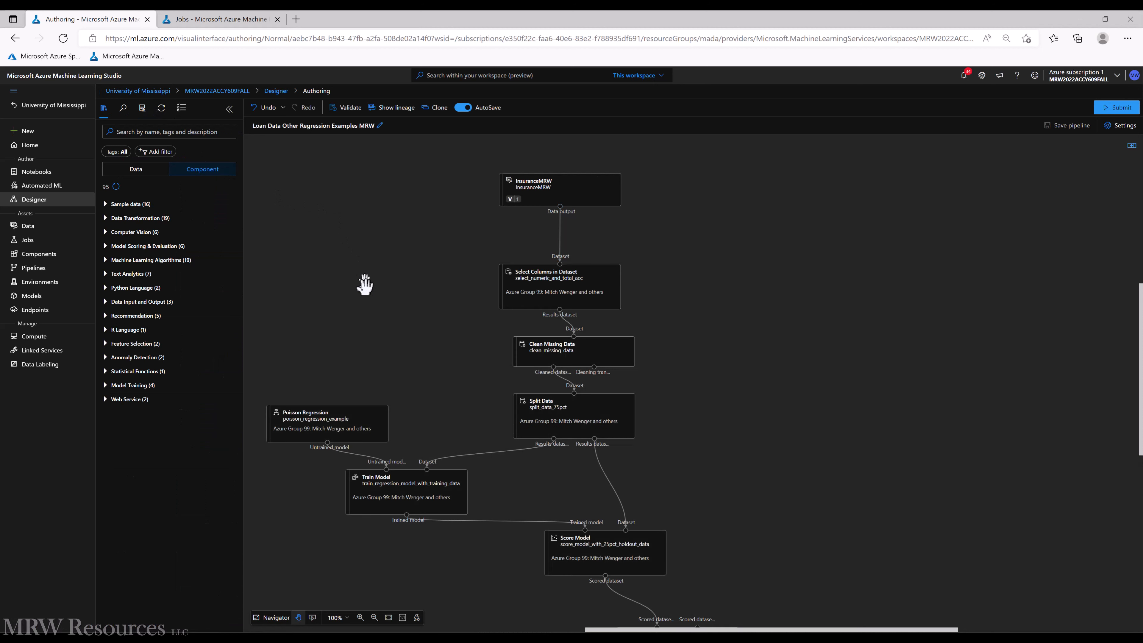
- Replace the Poisson Regression component with Decision Forest Regression, connected to the untrained model input of Train Model
click(333, 434)
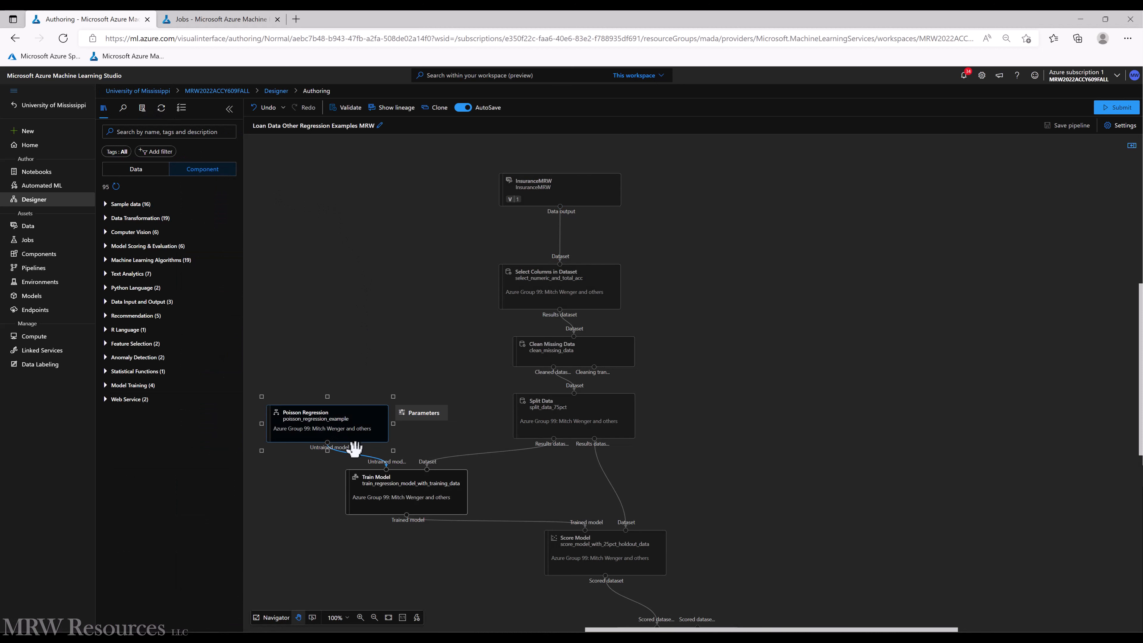
key(Delete)
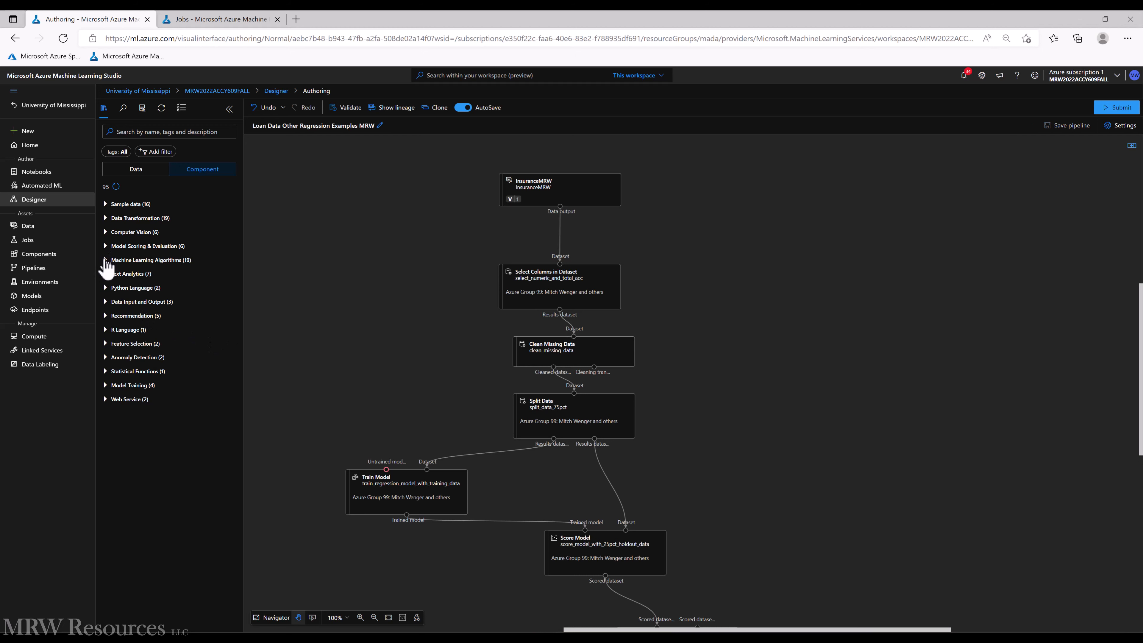
click(106, 260)
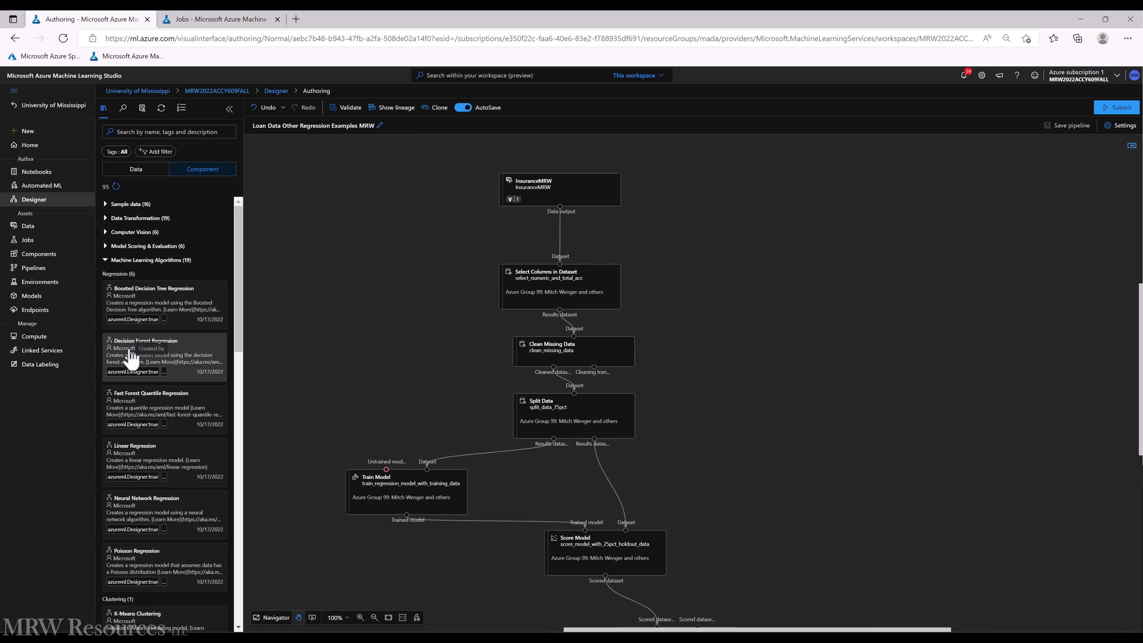
mouse_move(125, 355)
mouse_down()
mouse_move(333, 367)
mouse_move(386, 469)
mouse_up()
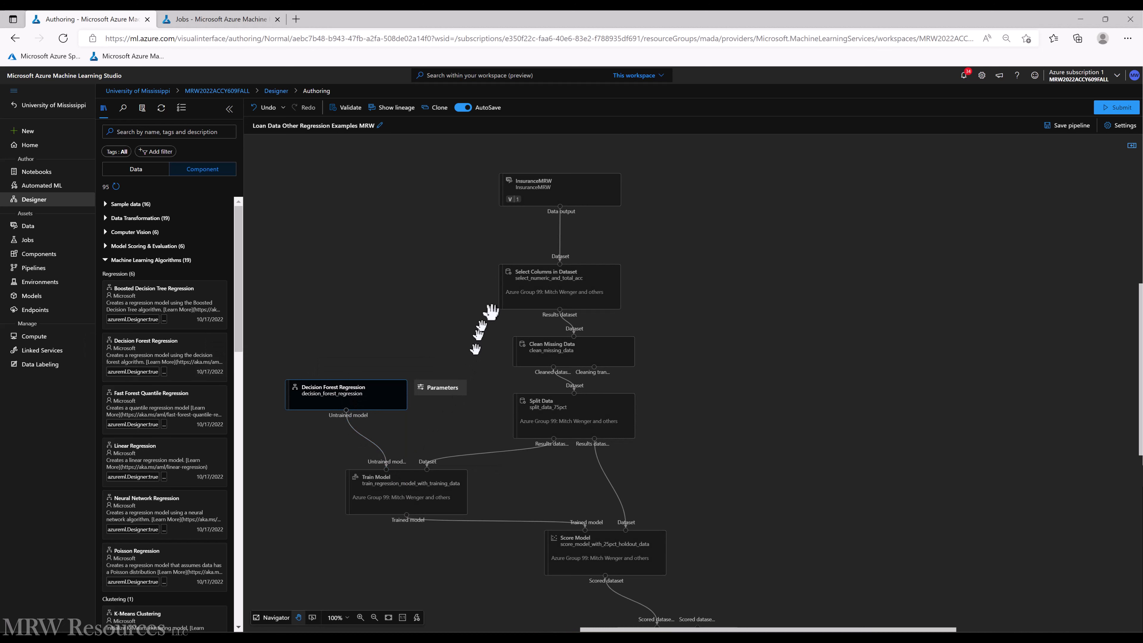
- Set Select Columns in Dataset to include all columns, removing the total_acc column name rule, and save the selection
click(538, 285)
double_click(537, 284)
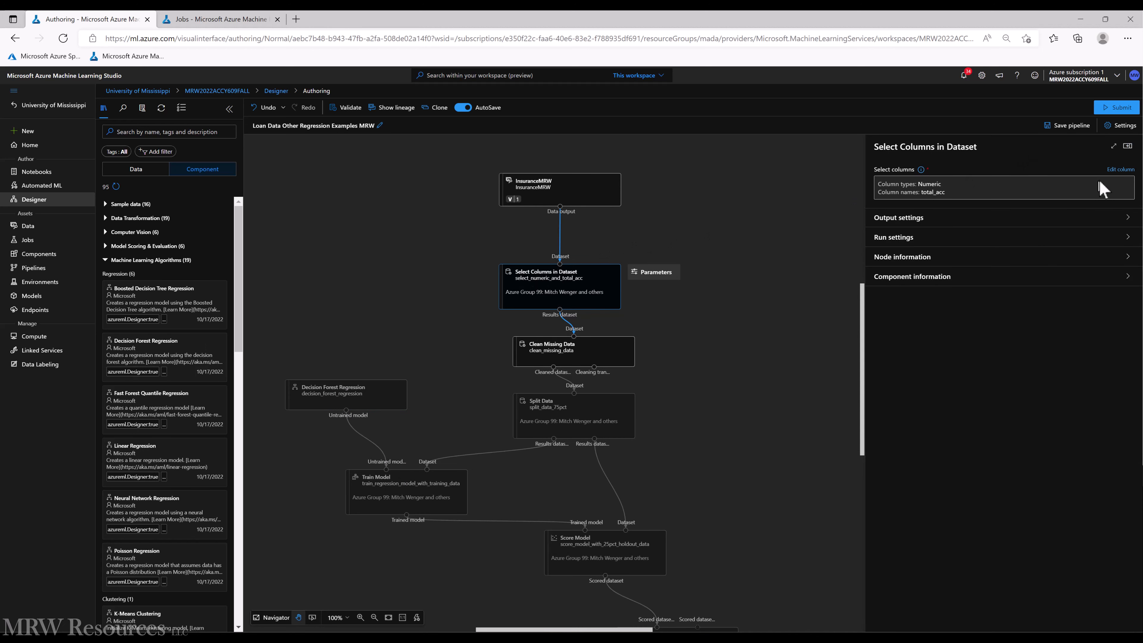
click(1121, 169)
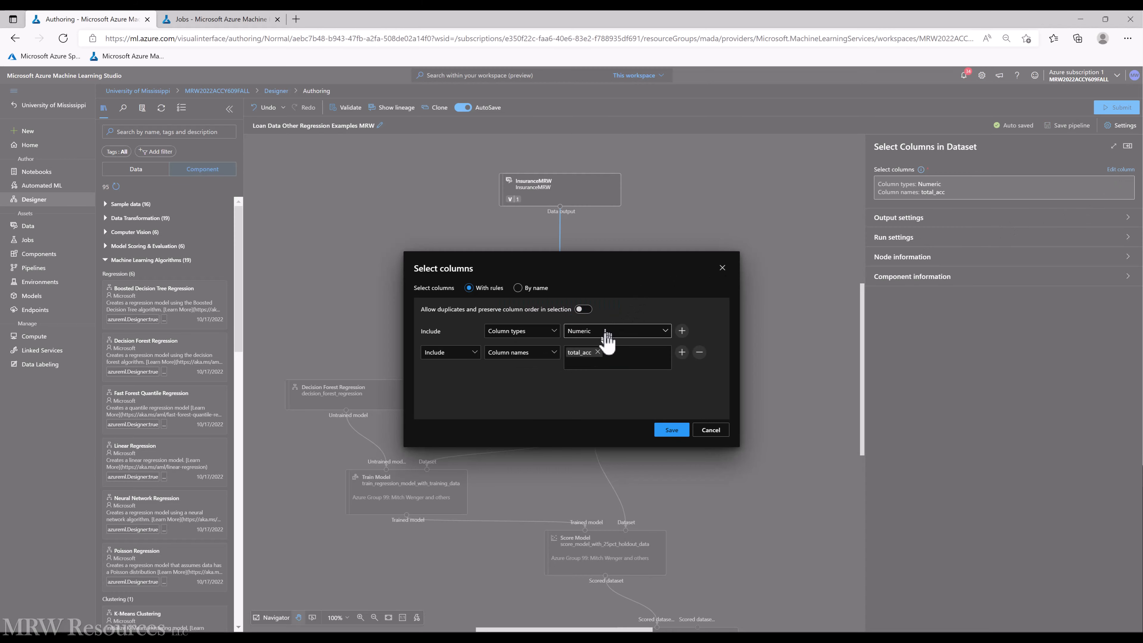
click(700, 352)
click(665, 332)
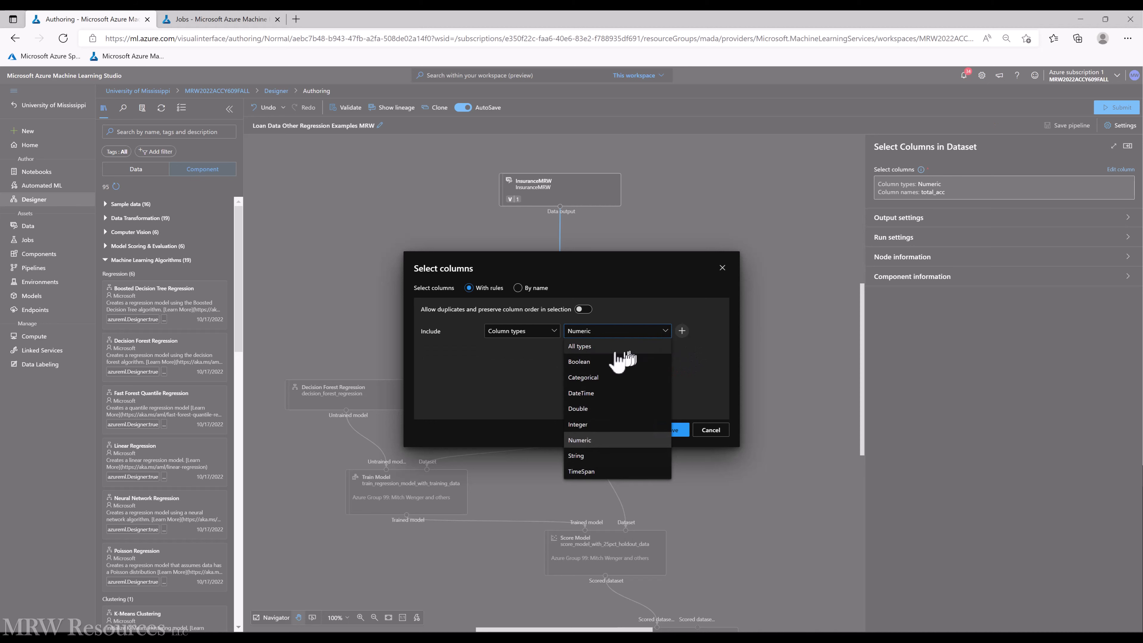
click(555, 334)
click(557, 334)
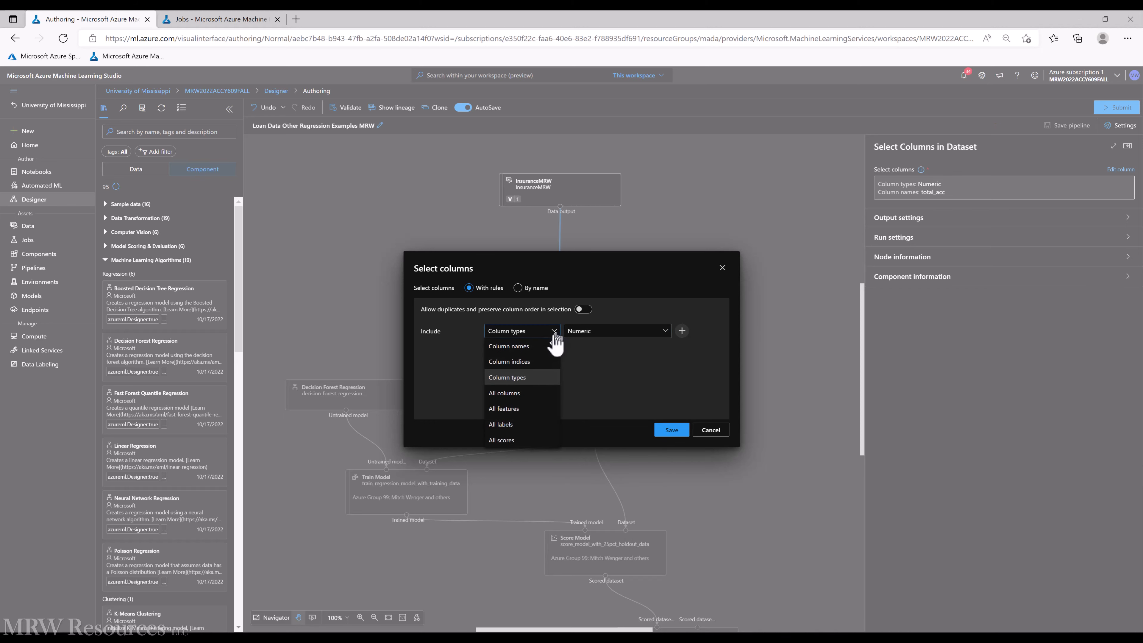
click(518, 398)
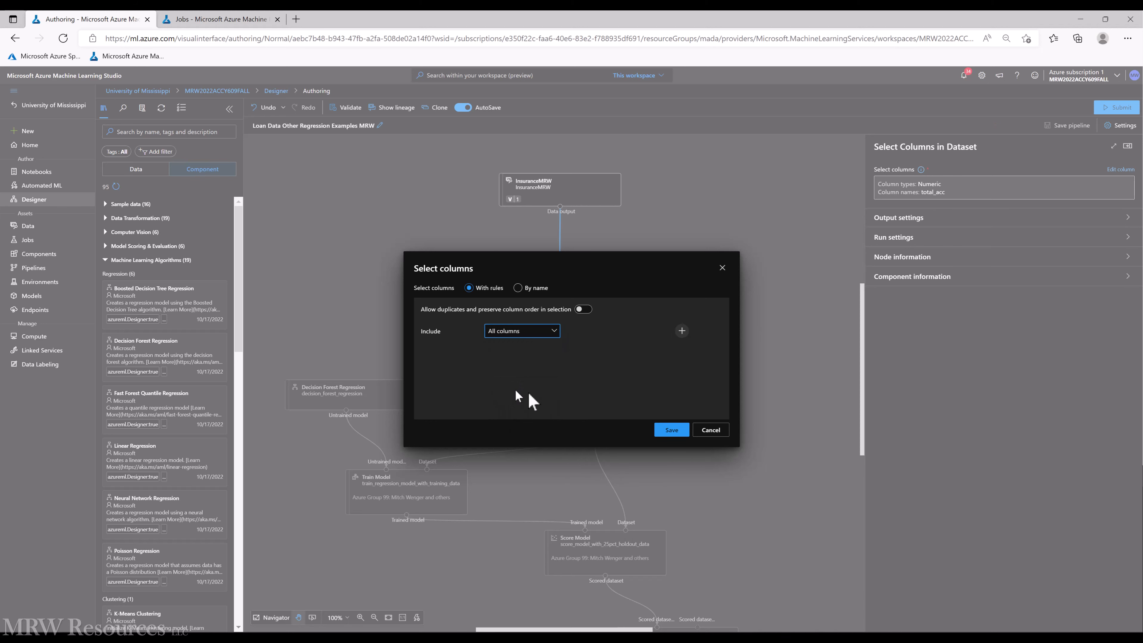
click(672, 432)
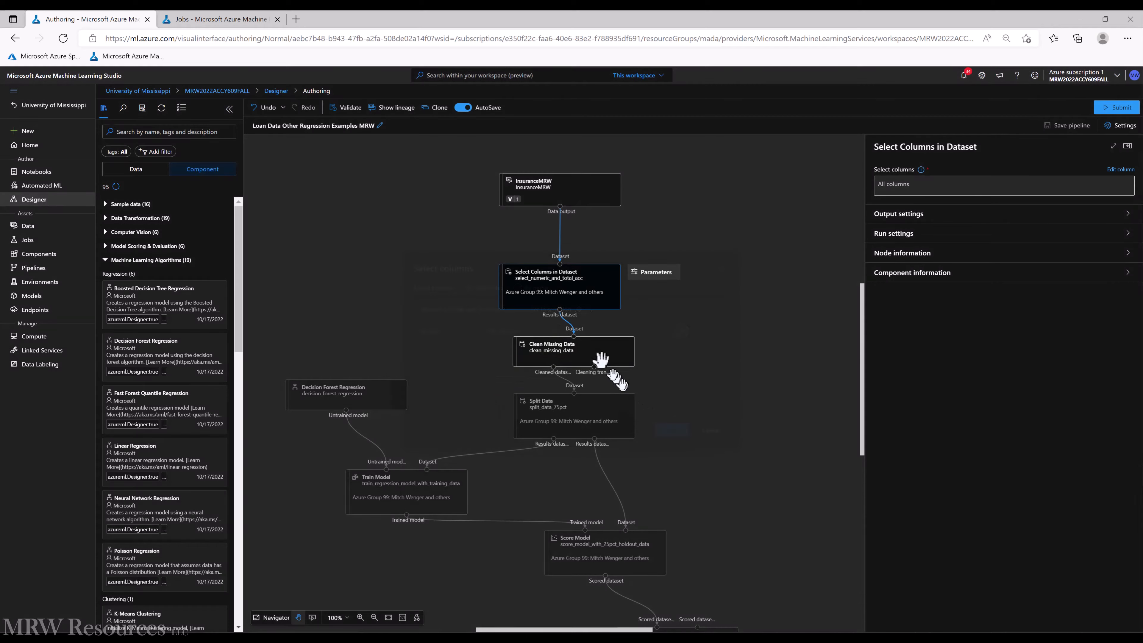
- Delete the Clean Missing Data component and connect the Select Columns in Dataset output directly to the Split Data input
click(531, 359)
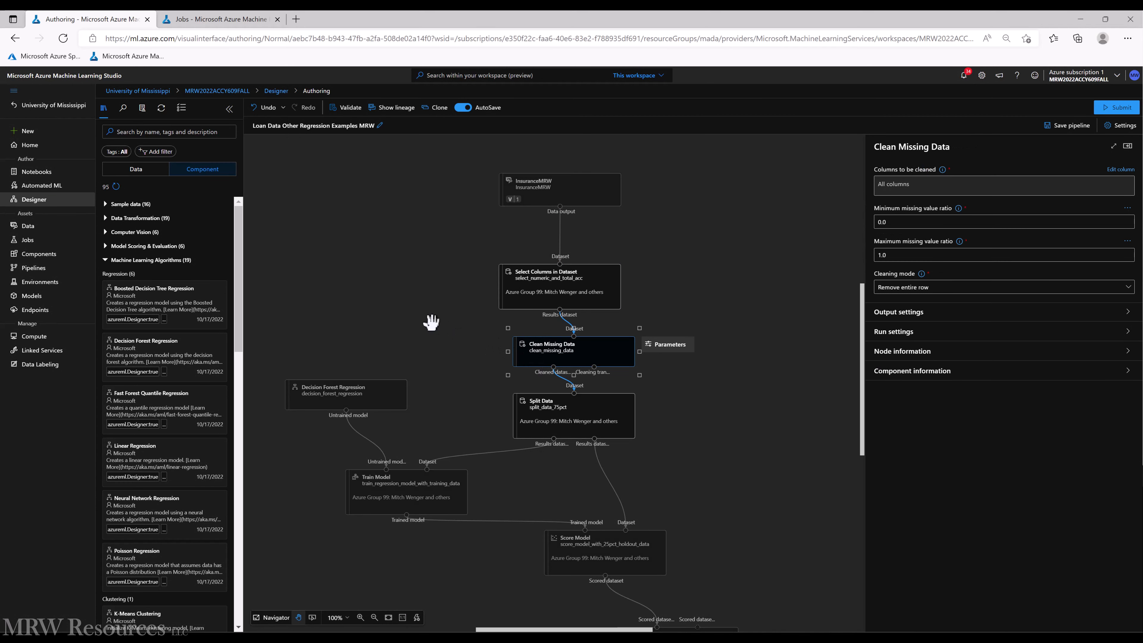
key(Delete)
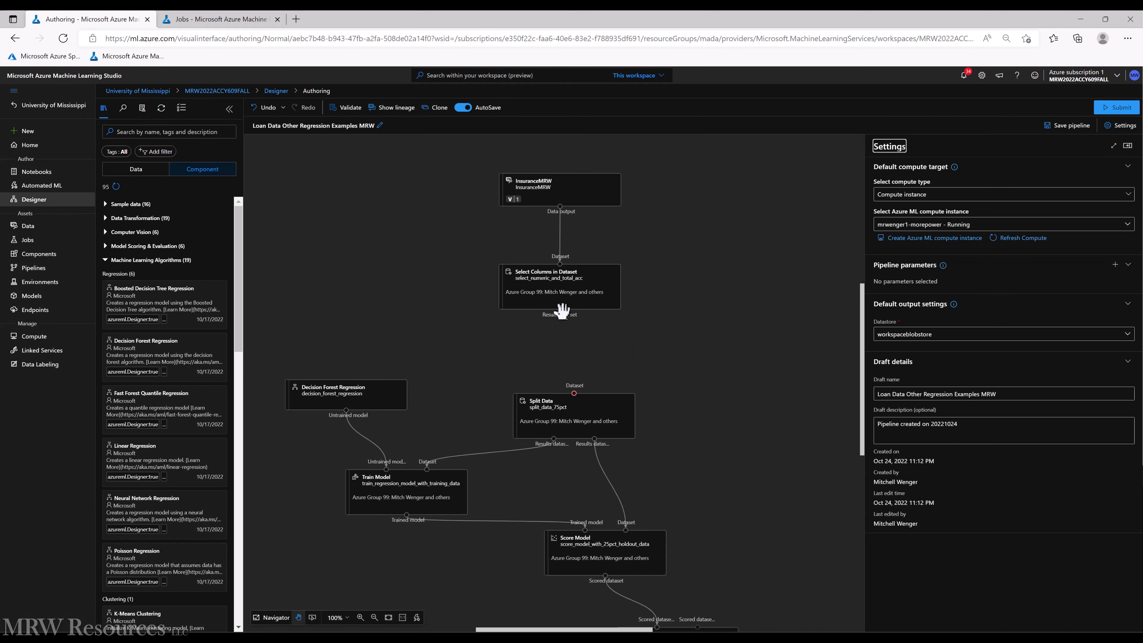
drag(561, 313, 575, 393)
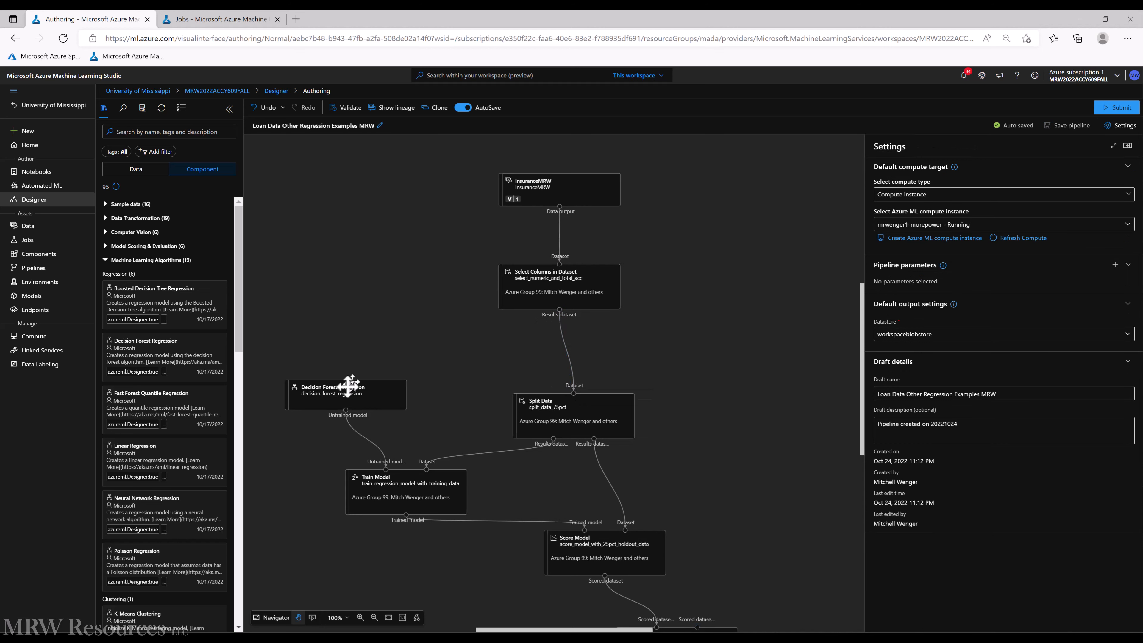
- Review the Decision Forest Regression parameters, including the available resampling methods and the component information
click(343, 393)
click(344, 393)
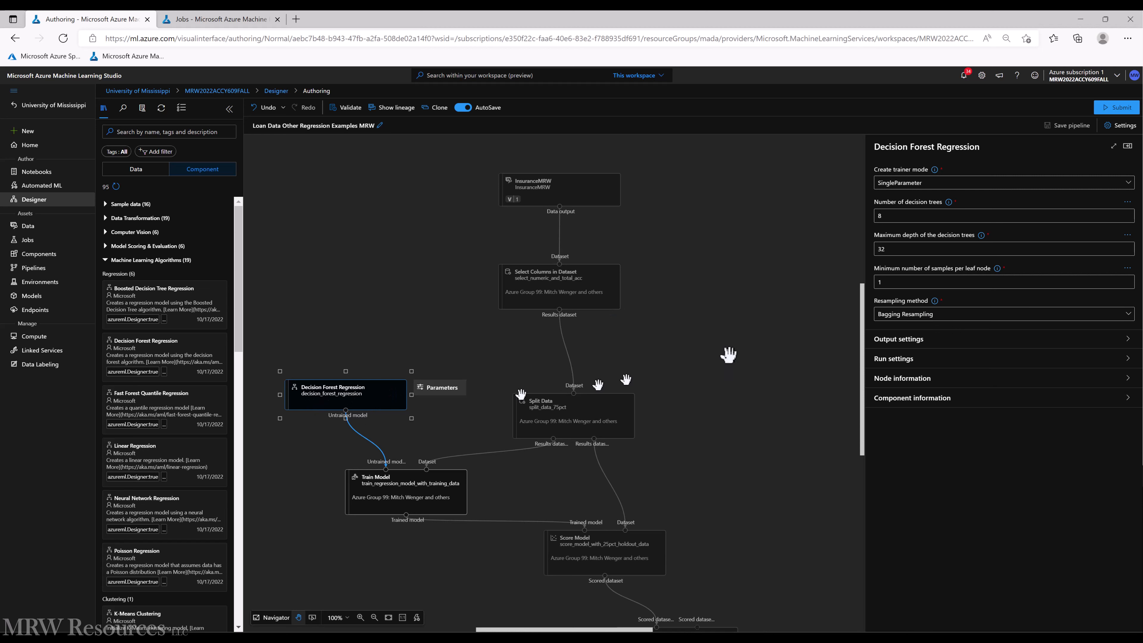
click(981, 317)
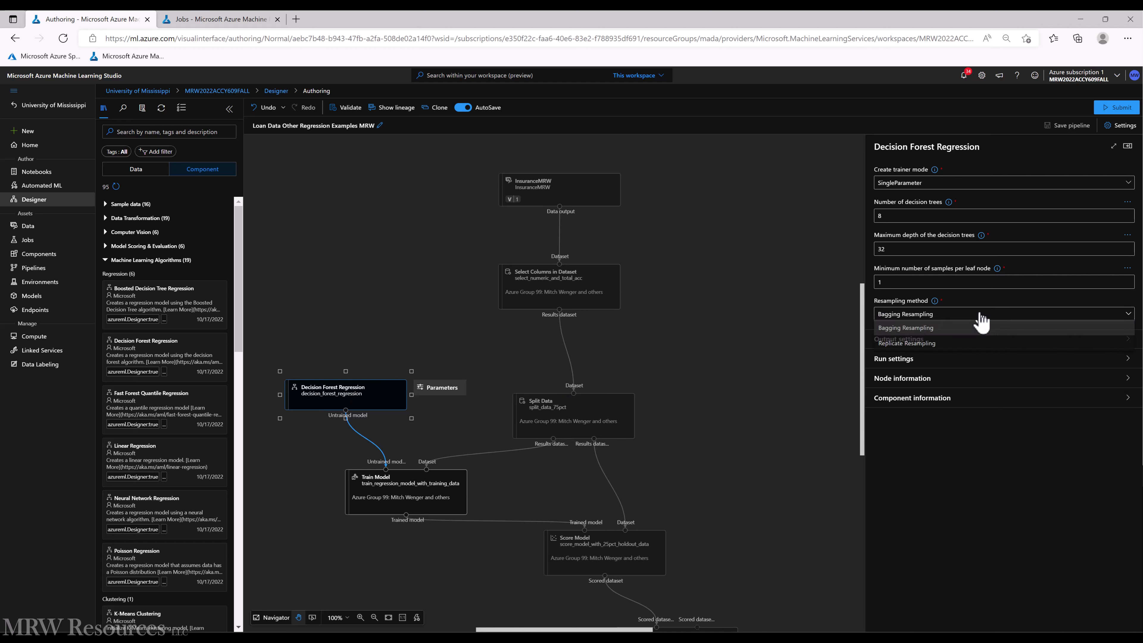
click(921, 329)
click(920, 317)
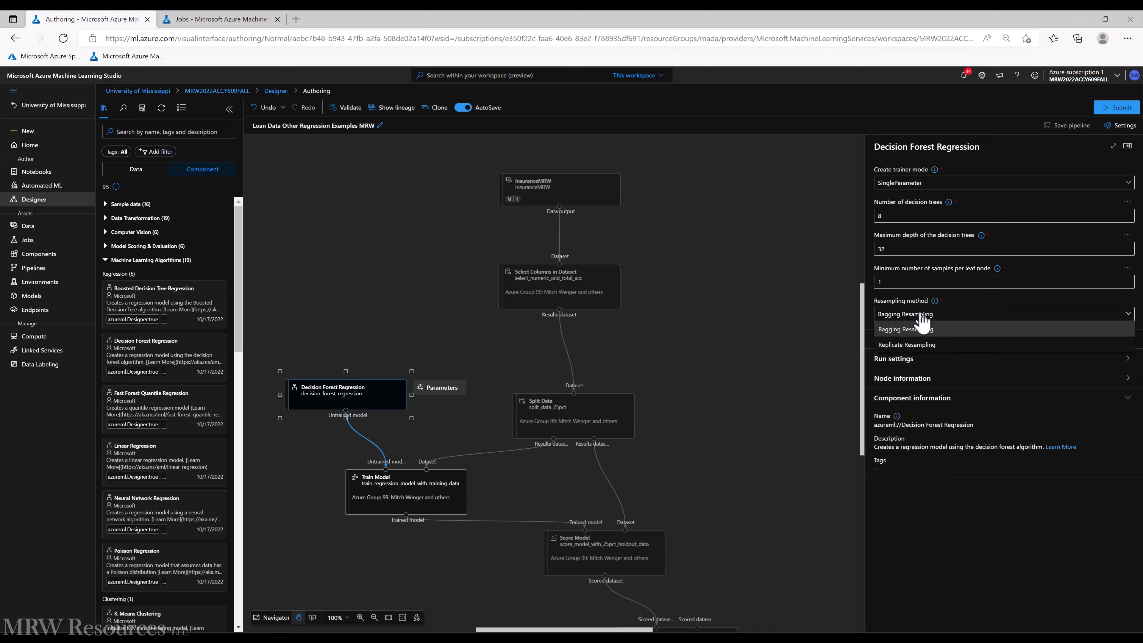
click(942, 526)
- Read how to configure the Decision Forest Regression model in its Learn More documentation in a new browser tab, and close that tab
right_click(1065, 447)
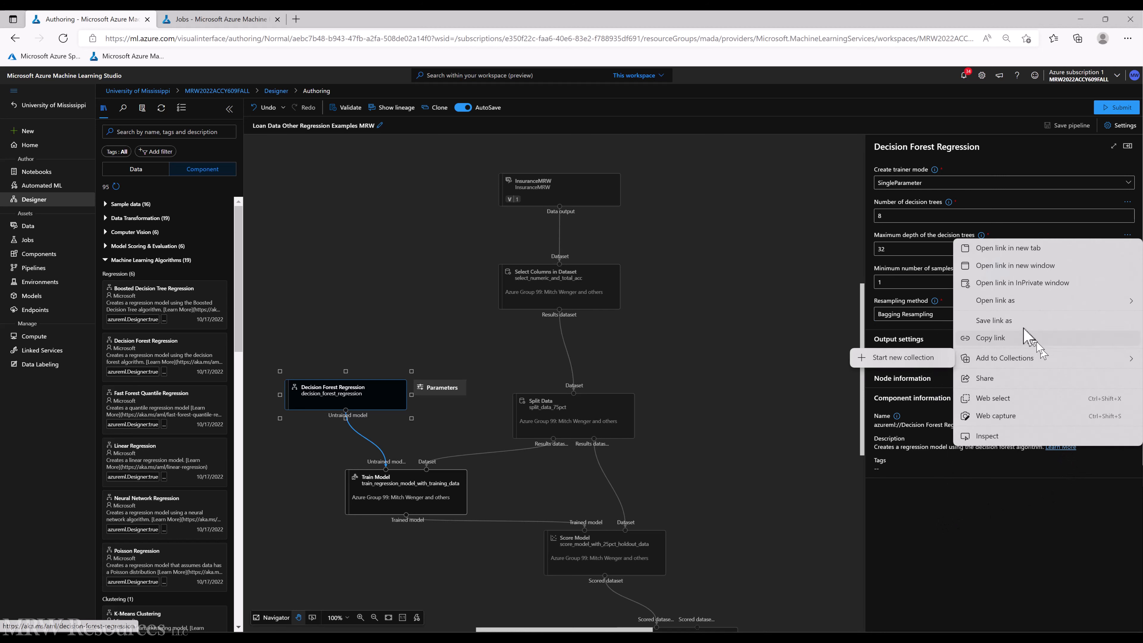
mouse_move(996, 306)
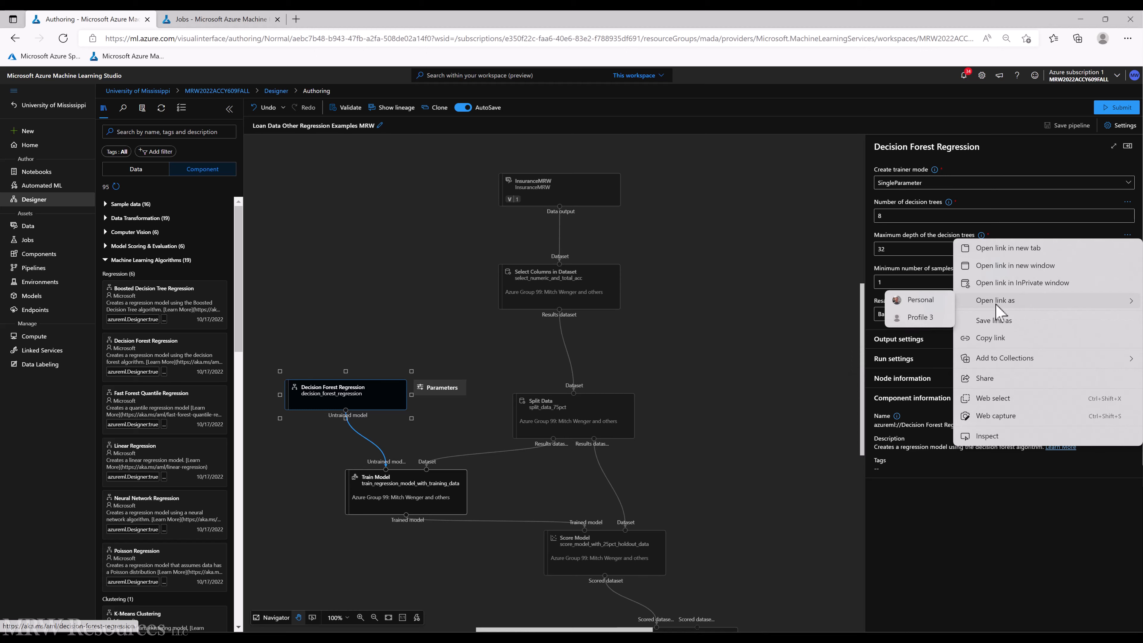
click(997, 247)
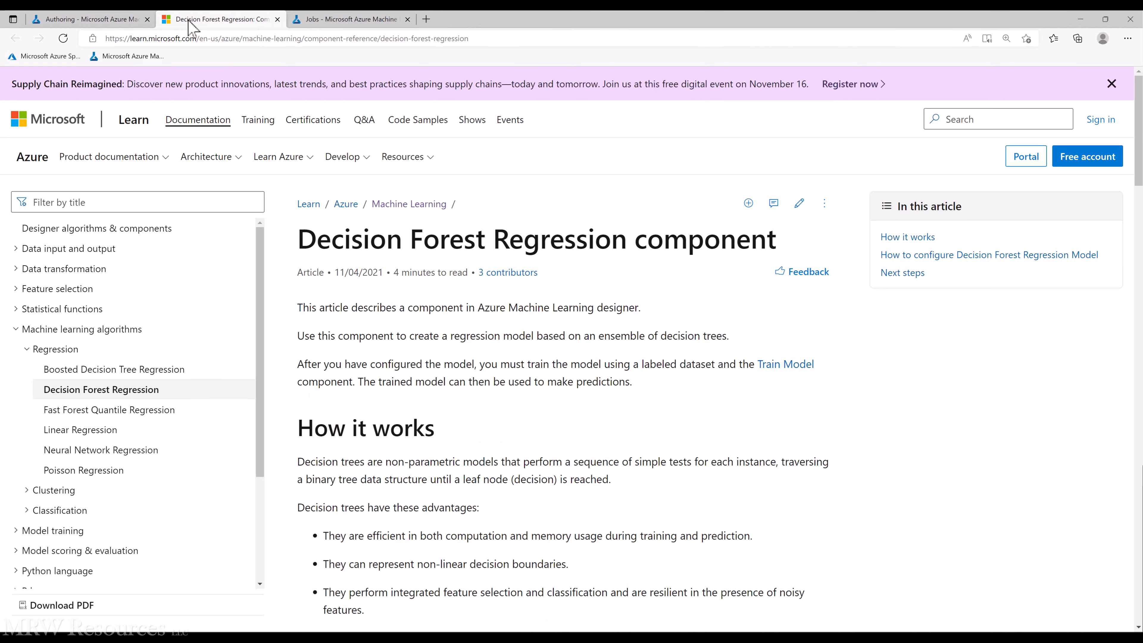
click(221, 19)
scroll(359, 356, down, 20)
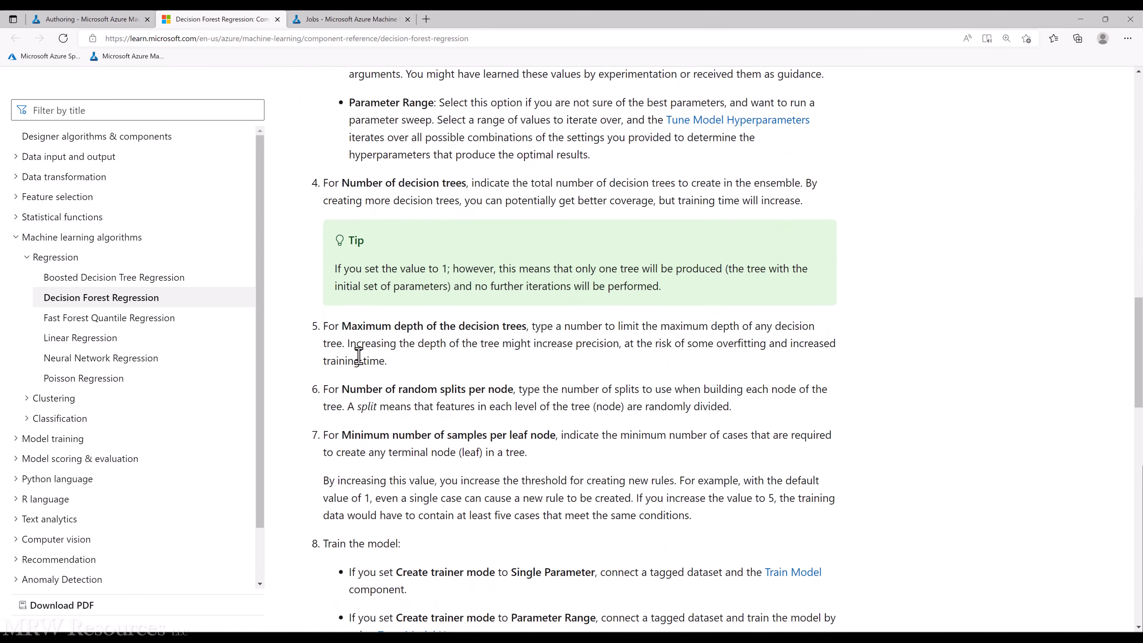
scroll(359, 364, down, 5)
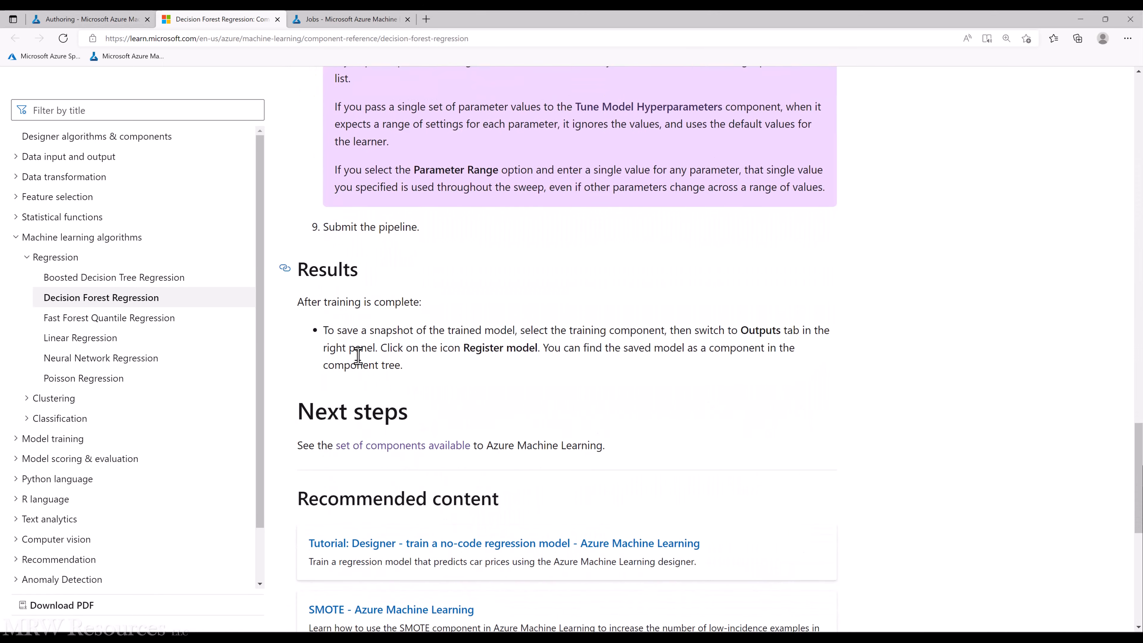
scroll(359, 364, up, 12)
scroll(360, 364, up, 8)
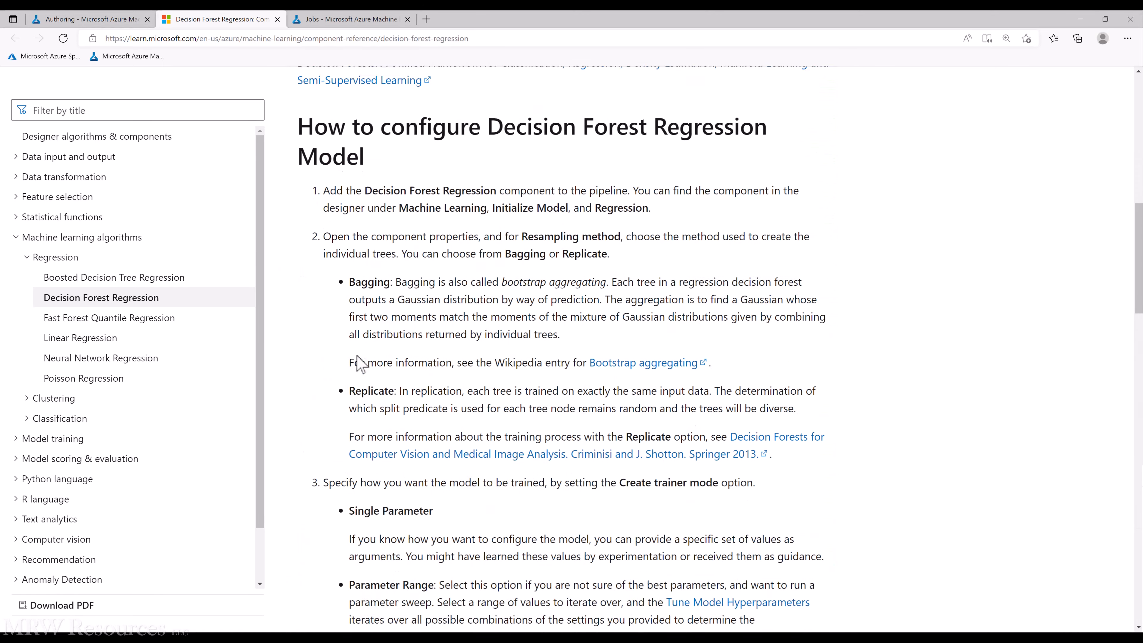
scroll(360, 364, down, 7)
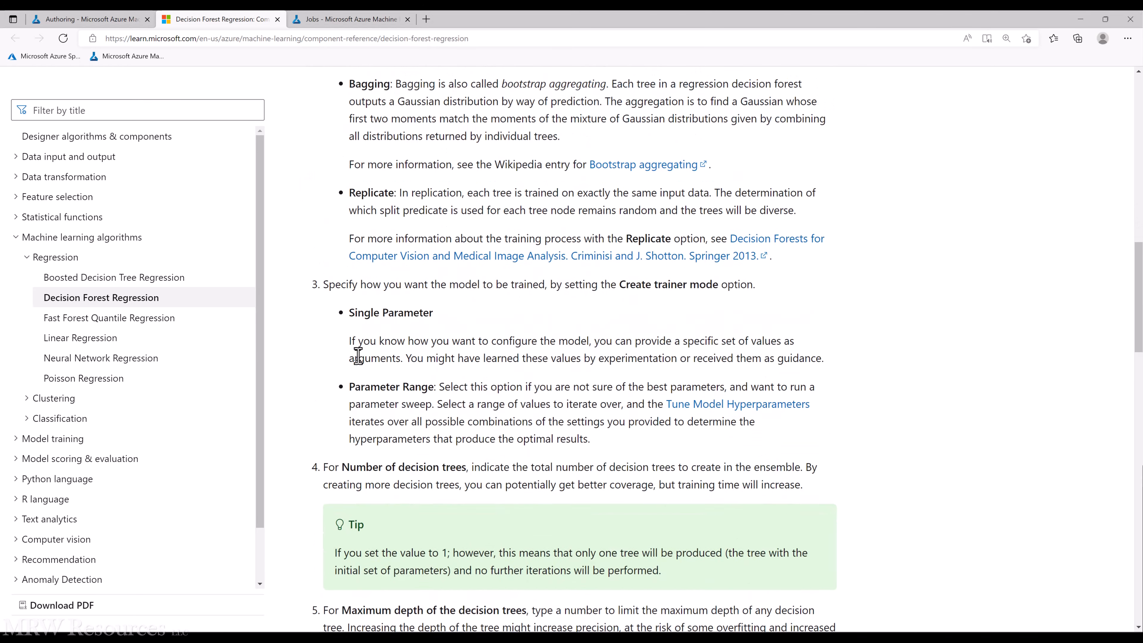
scroll(363, 367, up, 5)
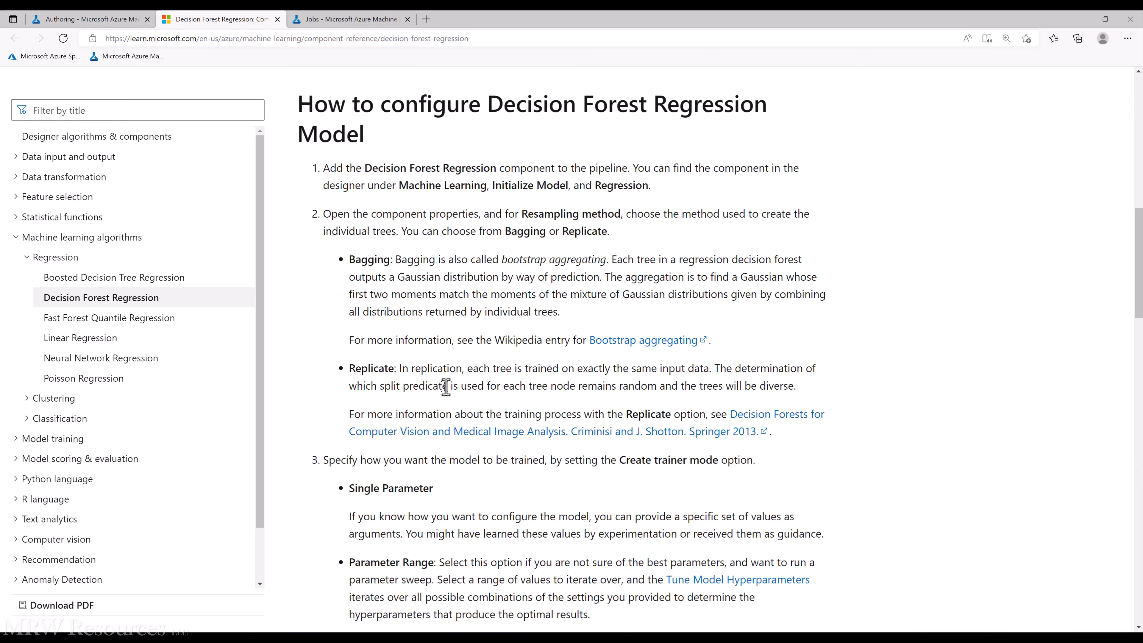
click(276, 19)
click(277, 19)
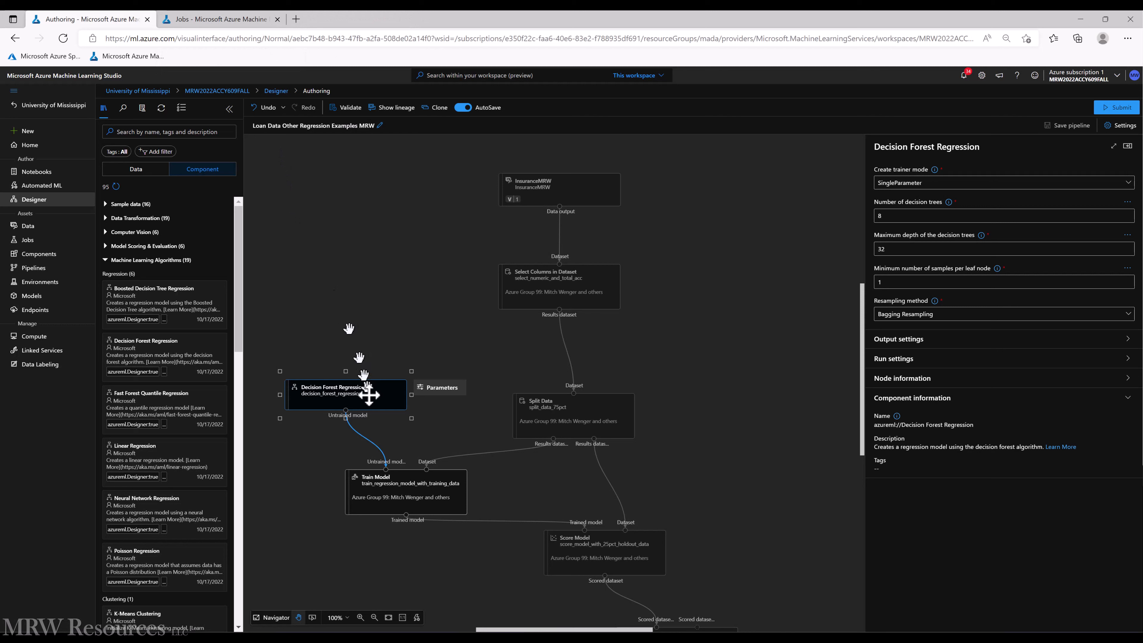
- Rename the Select Columns in Dataset node to select_all_columns
click(374, 325)
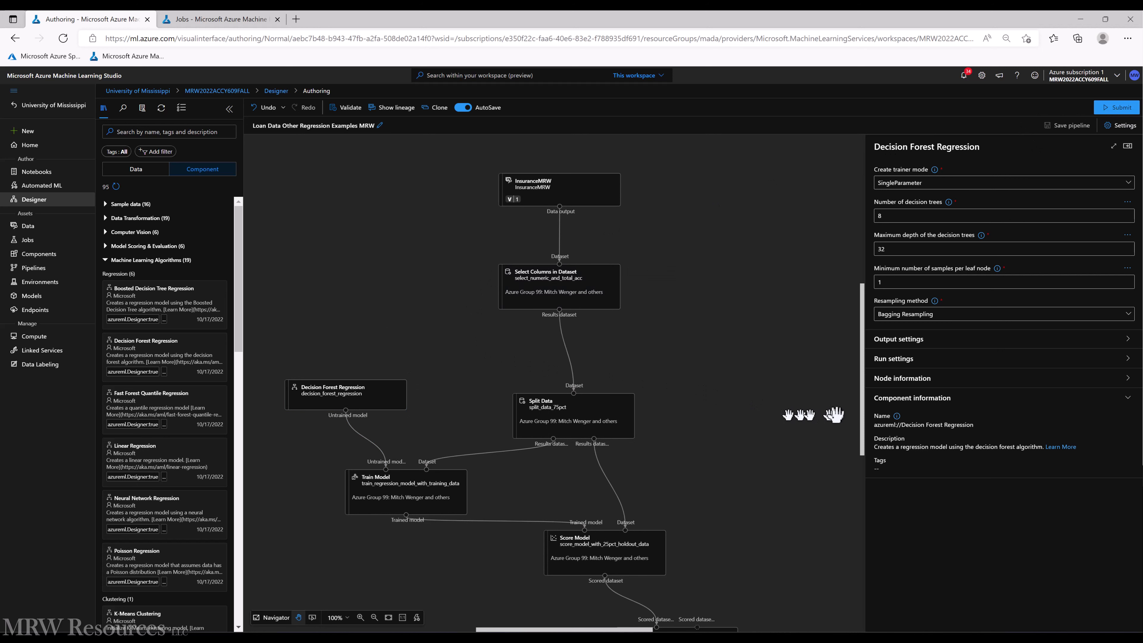
click(557, 292)
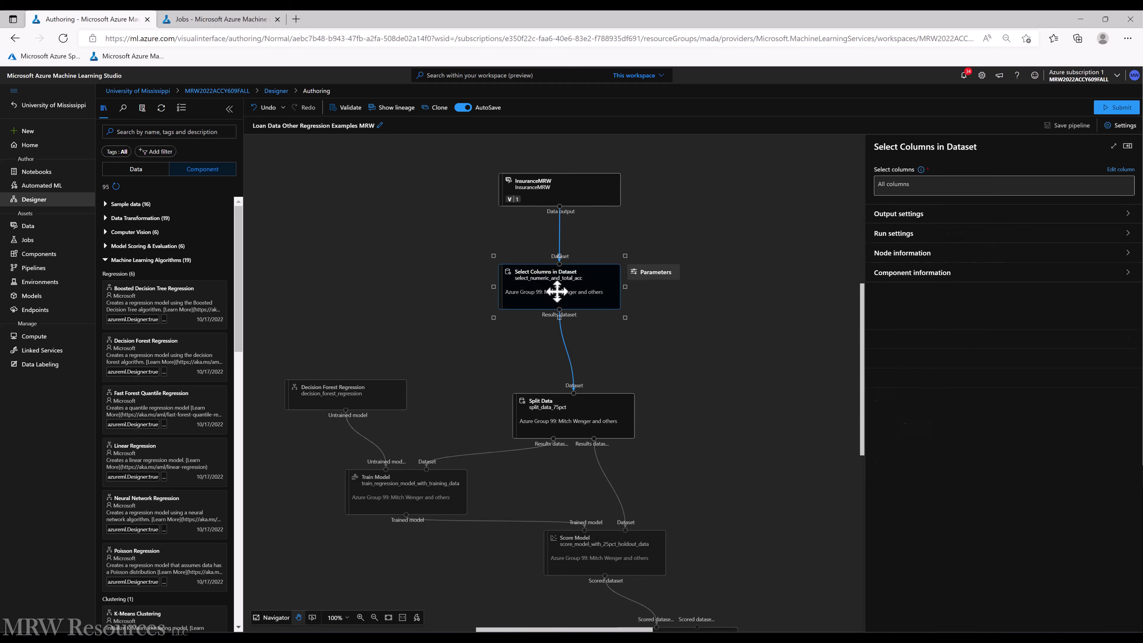
click(900, 253)
click(902, 284)
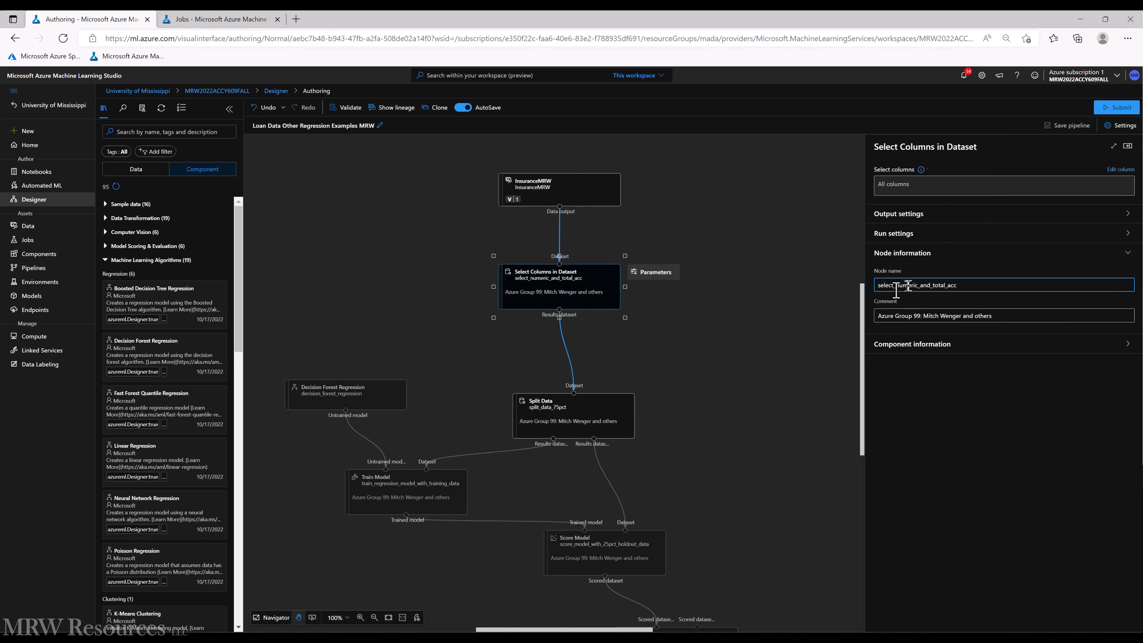
text(all_)
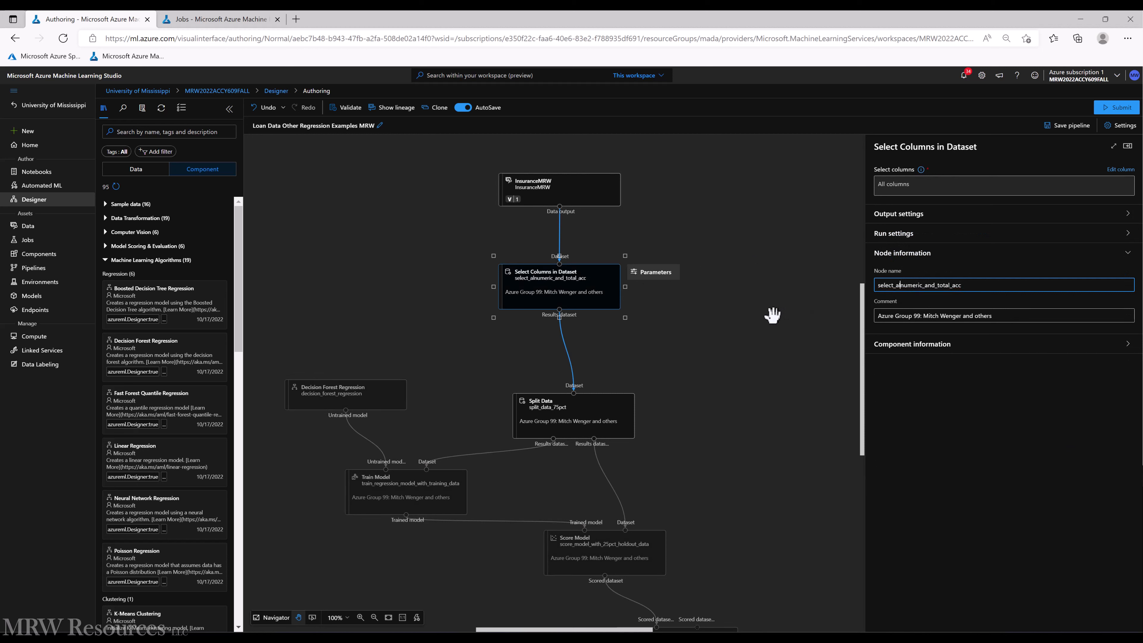
text(columns)
key(Delete)
key(ctrl+Delete)
click(720, 367)
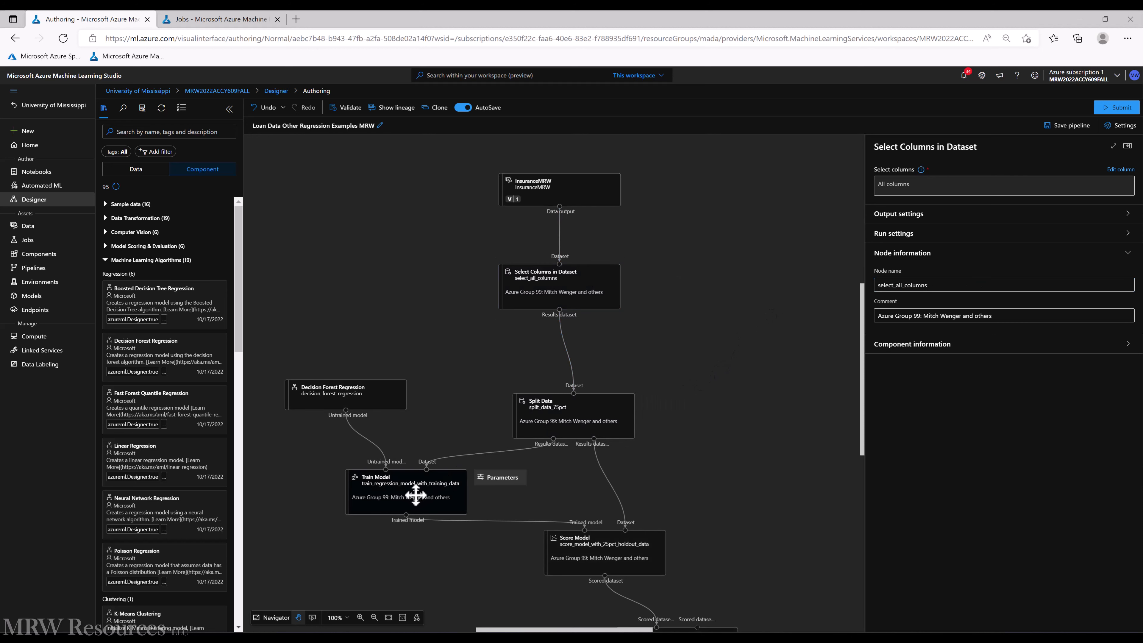
- Rearrange the pipeline components below the InsuranceMRW dataset into a more compact layout, moving them upward on the canvas
click(601, 552)
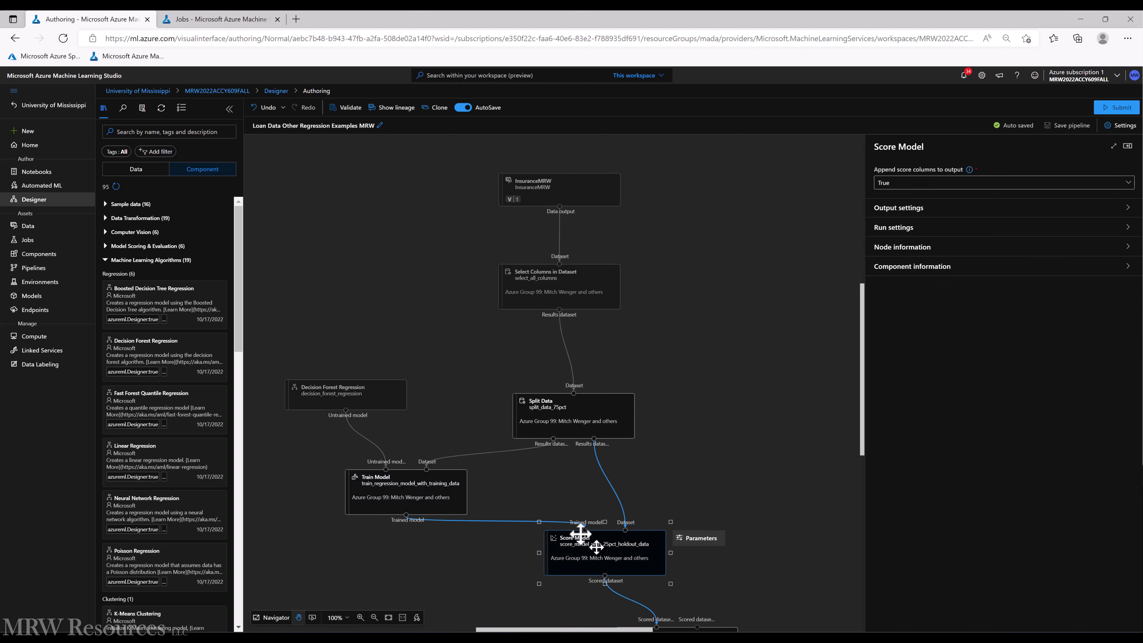
drag(555, 405, 541, 349)
drag(542, 279, 541, 253)
drag(531, 358, 530, 325)
click(428, 477)
drag(339, 388, 360, 310)
drag(396, 490, 421, 416)
drag(580, 546, 560, 454)
scroll(664, 581, down, 2)
drag(664, 581, 637, 477)
scroll(550, 558, up, 4)
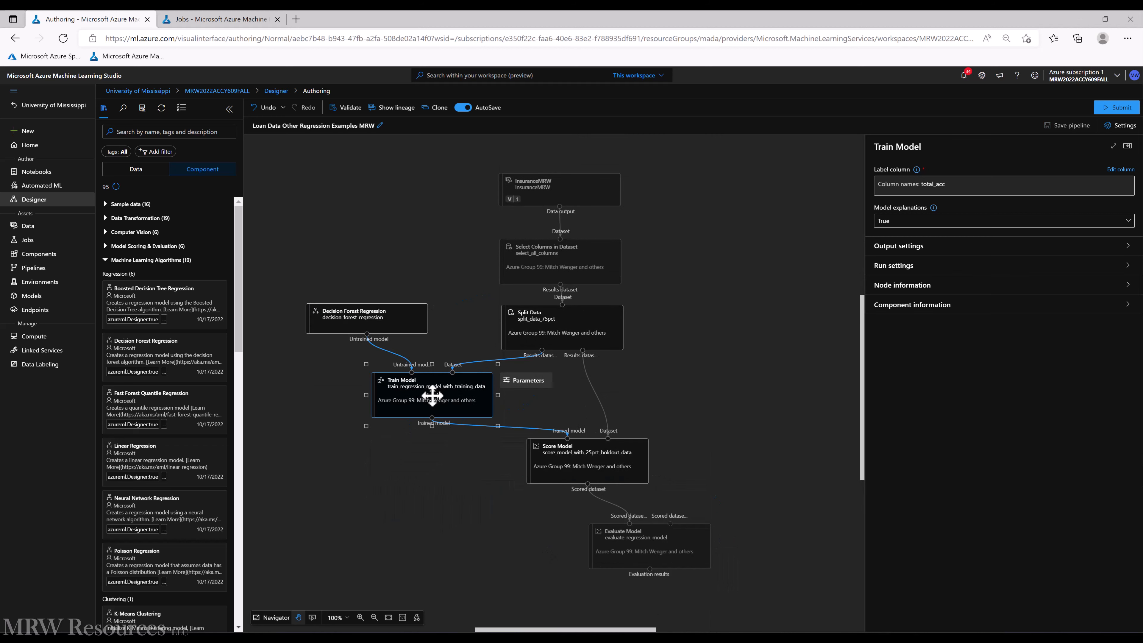
- Replace the label column of the Train Model component with the charges column and save it
click(1113, 171)
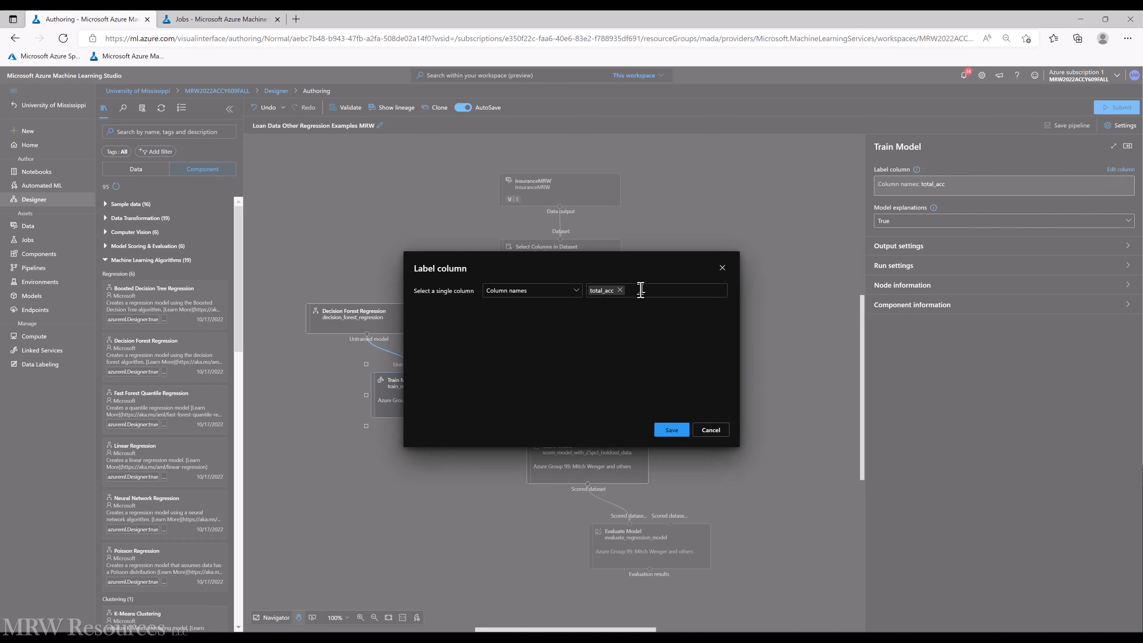
click(620, 290)
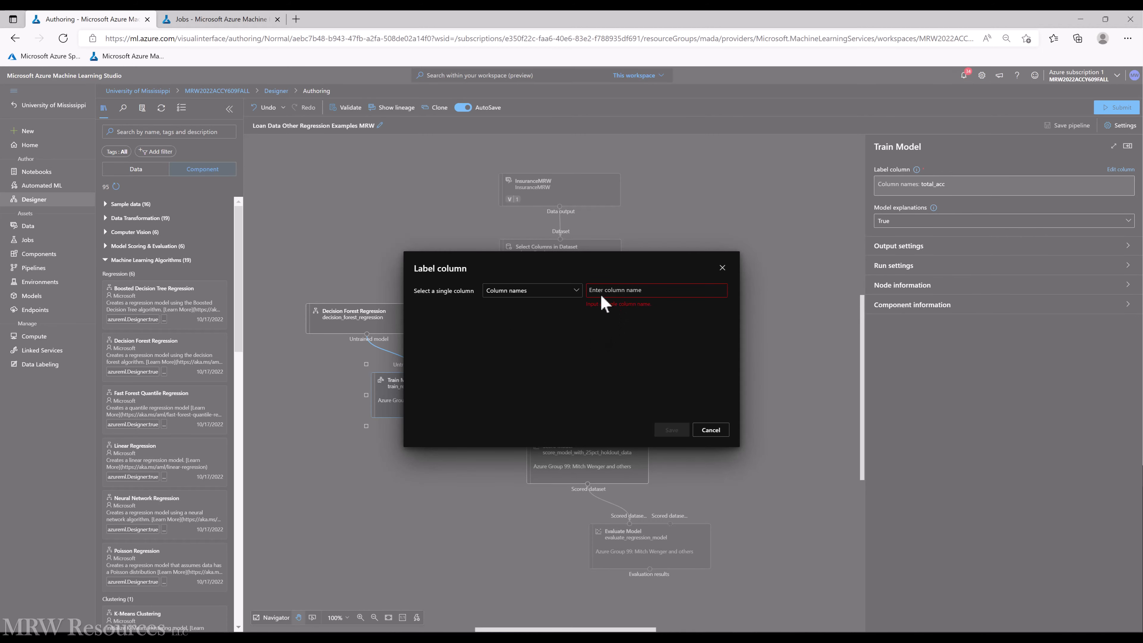
text(c)
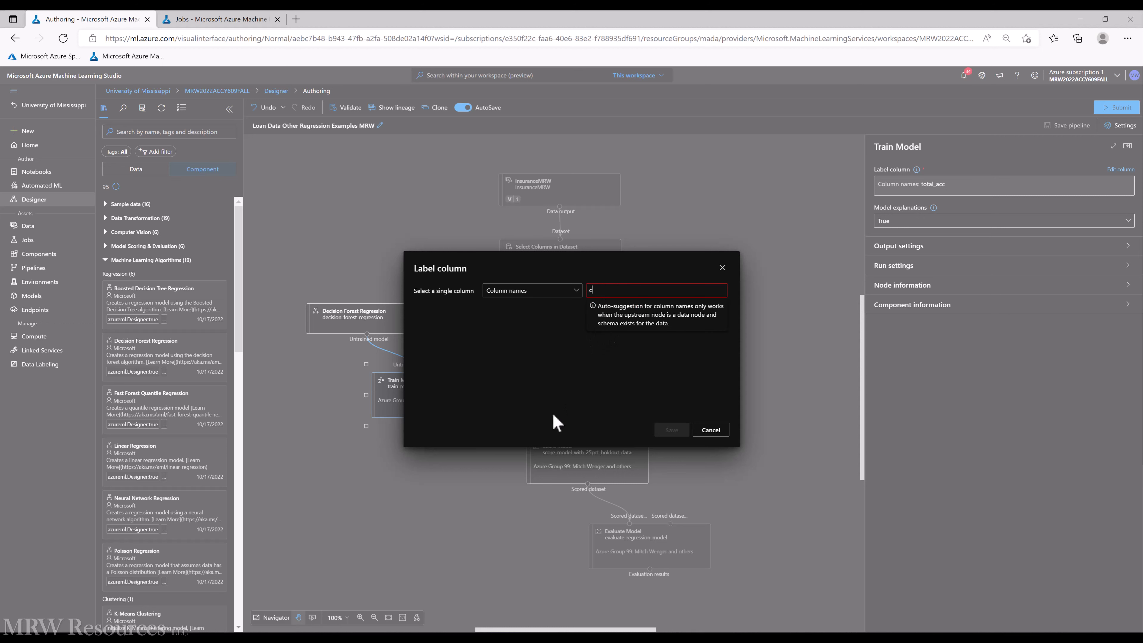
text(harges)
key(Return)
click(671, 431)
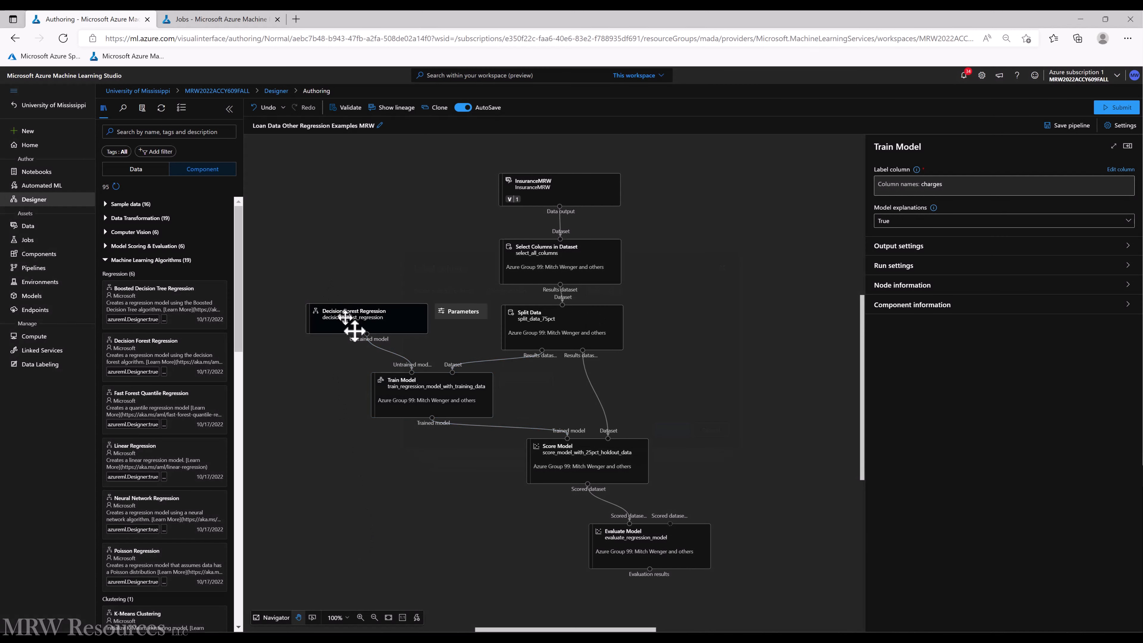
- Submit the pipeline as a job under a new experiment named LoanDataOtherRegressionExamplesMRW
click(1120, 107)
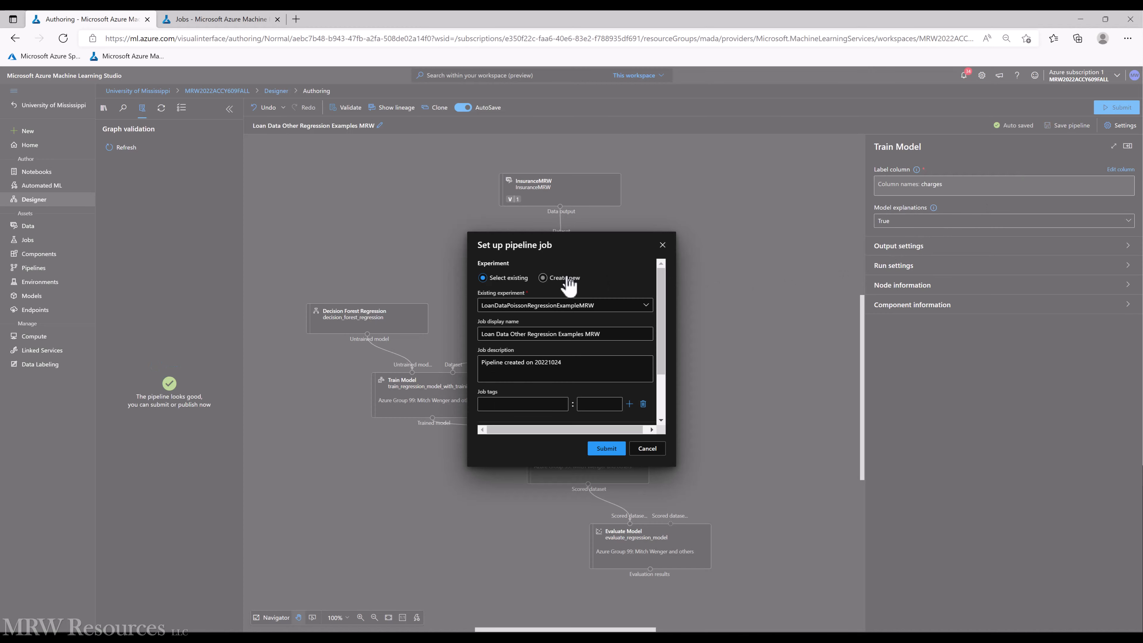
click(544, 278)
click(564, 307)
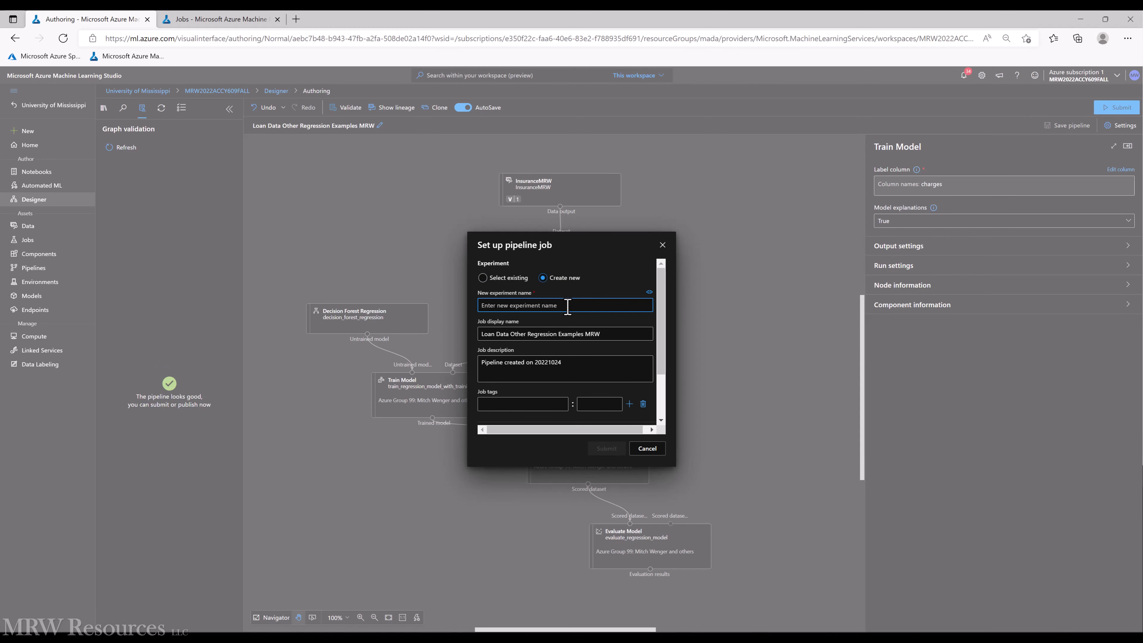
text(L)
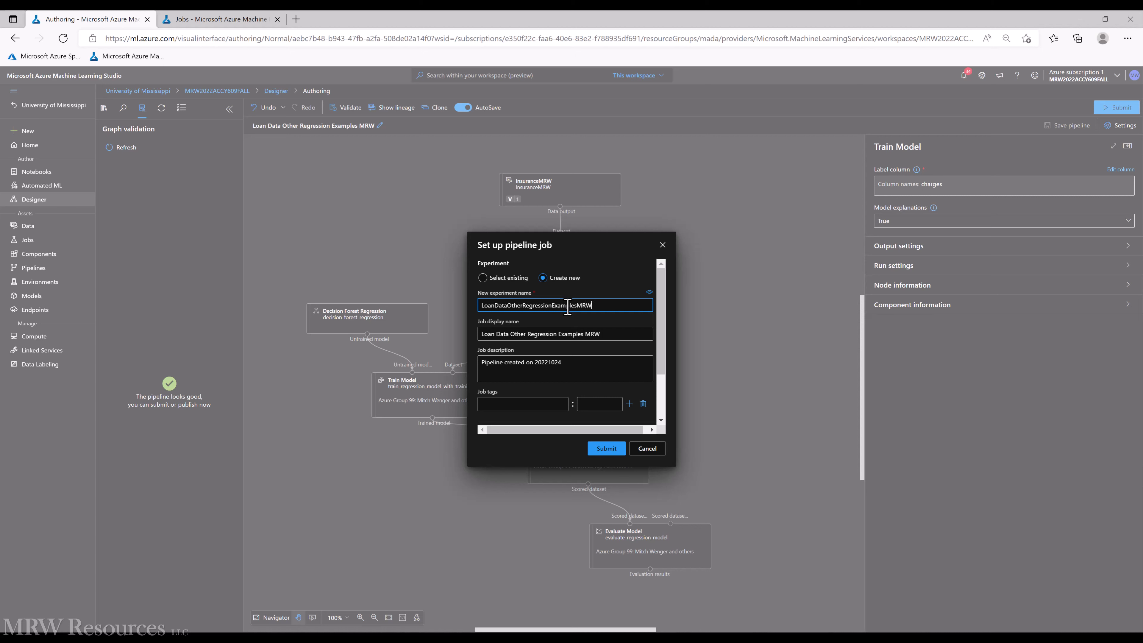
click(606, 448)
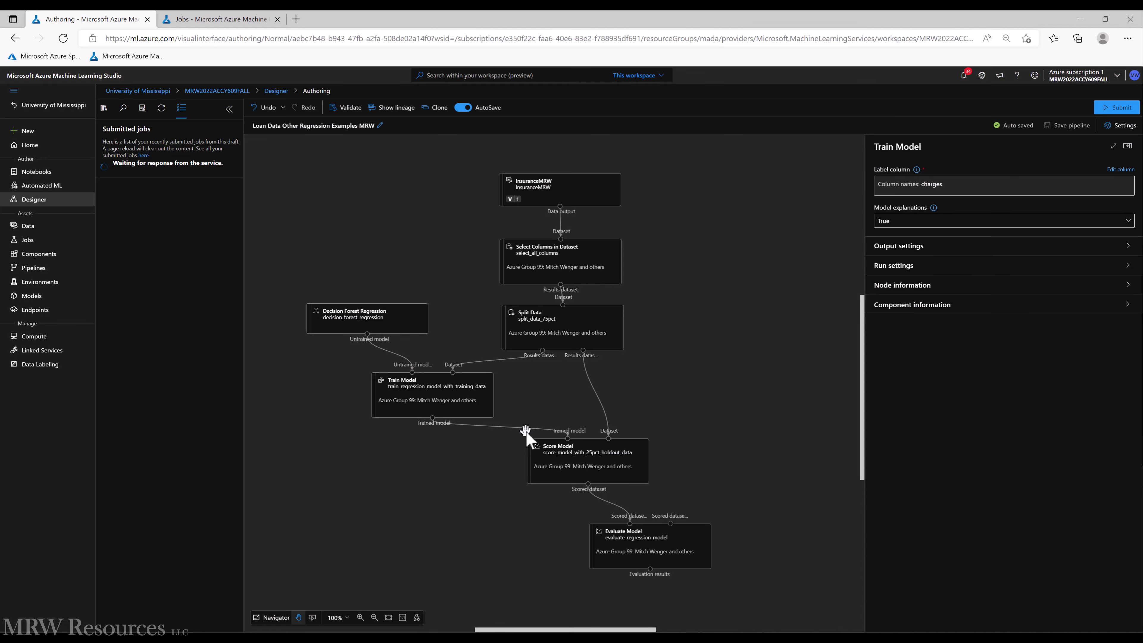
- Refresh the jobs list in the other browser tab until the submitted Loan Data Other Regression Examples job is listed, and open it
click(238, 19)
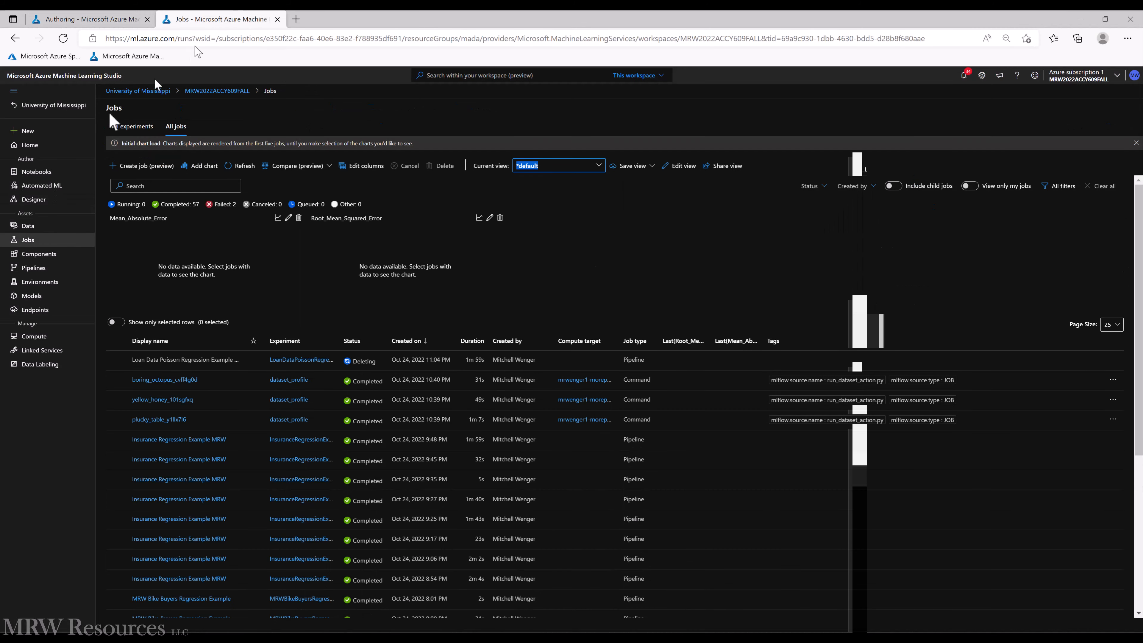
click(241, 167)
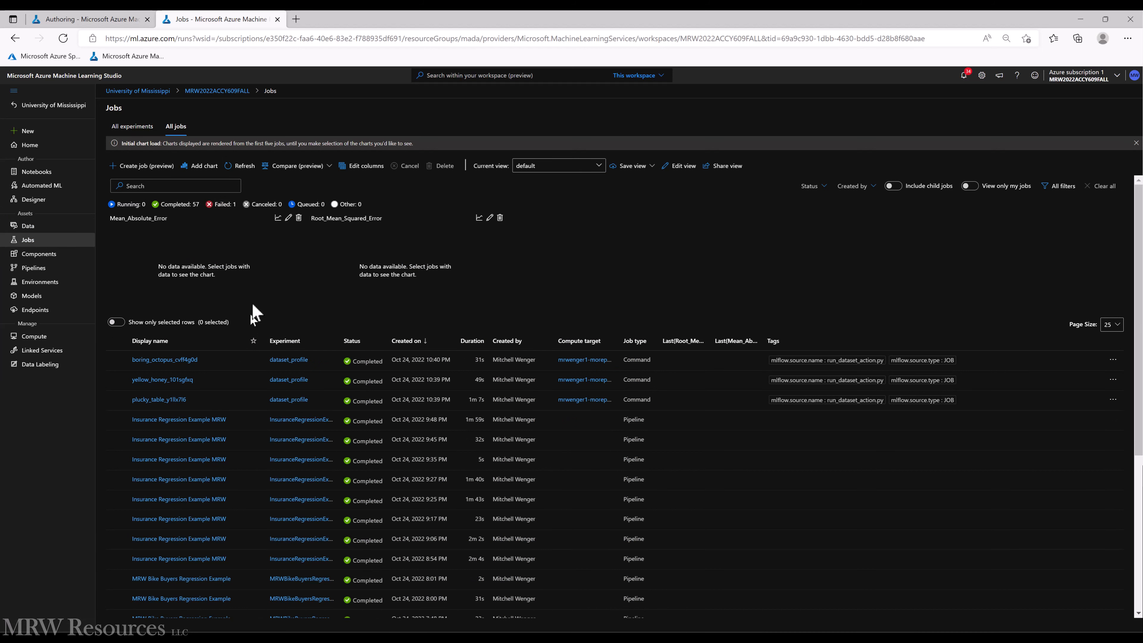
click(245, 166)
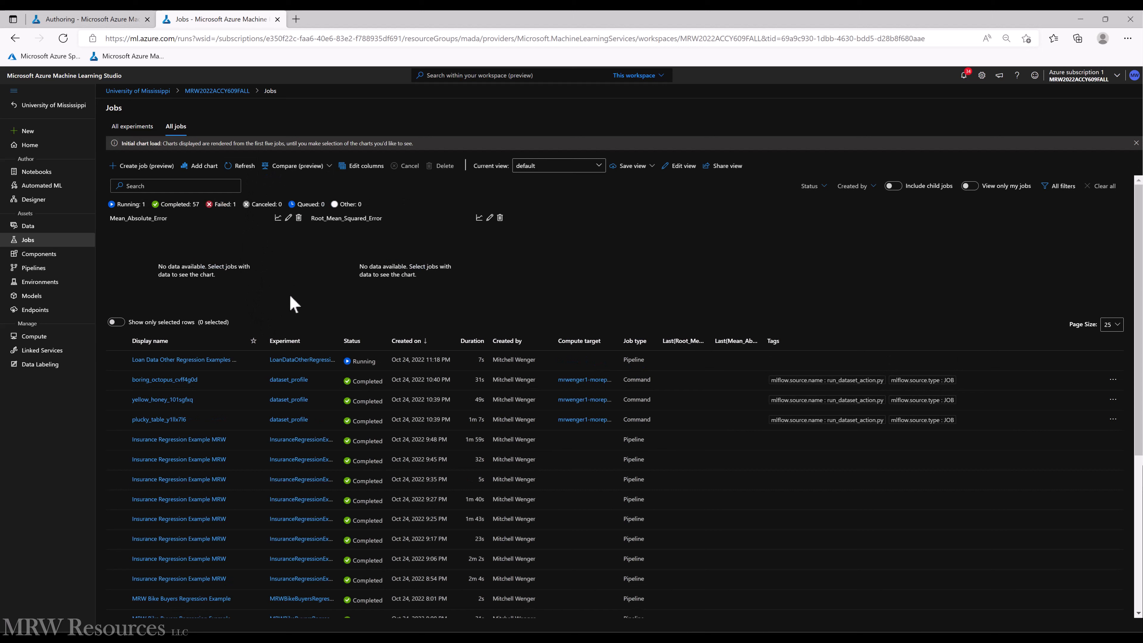
click(180, 360)
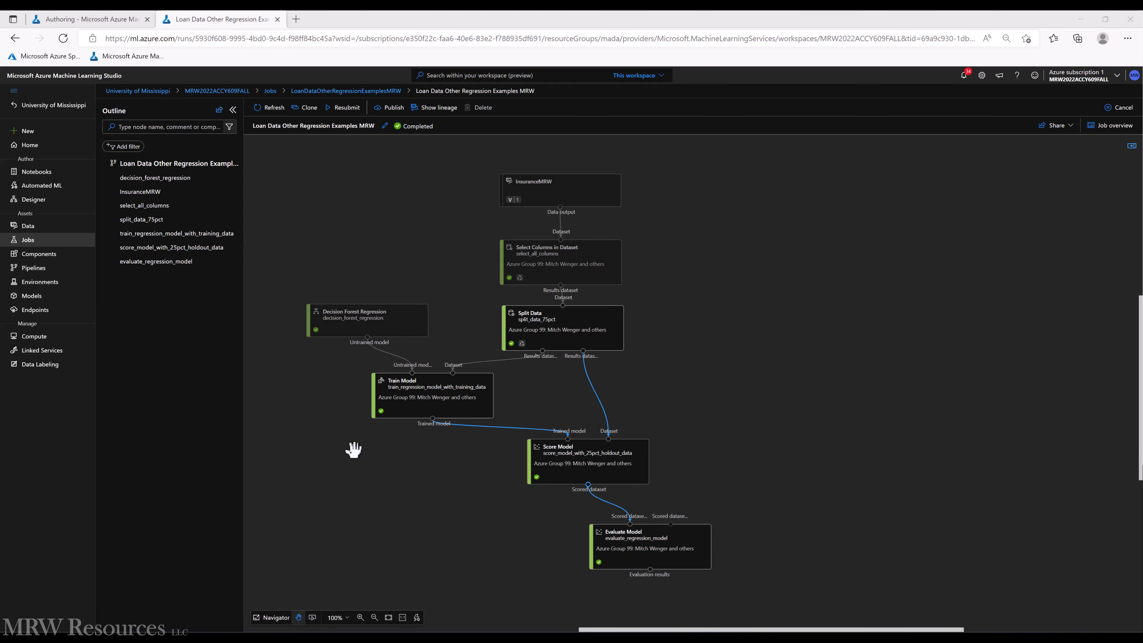
- Preview the scored dataset output of the Score Model component in the completed job
right_click(555, 465)
mouse_move(585, 536)
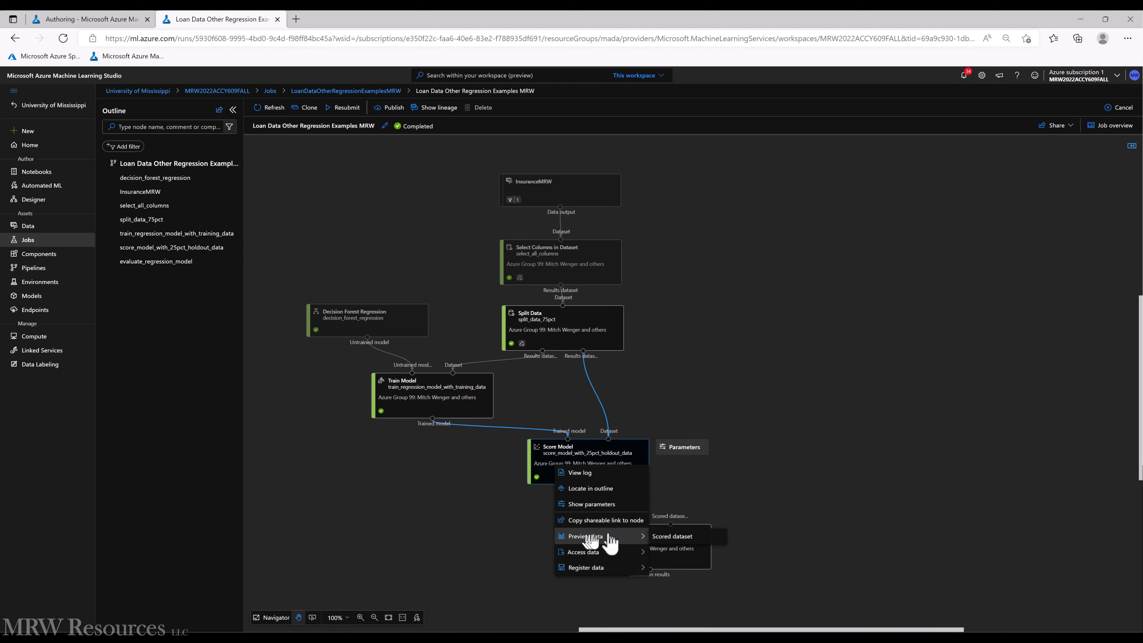
click(661, 539)
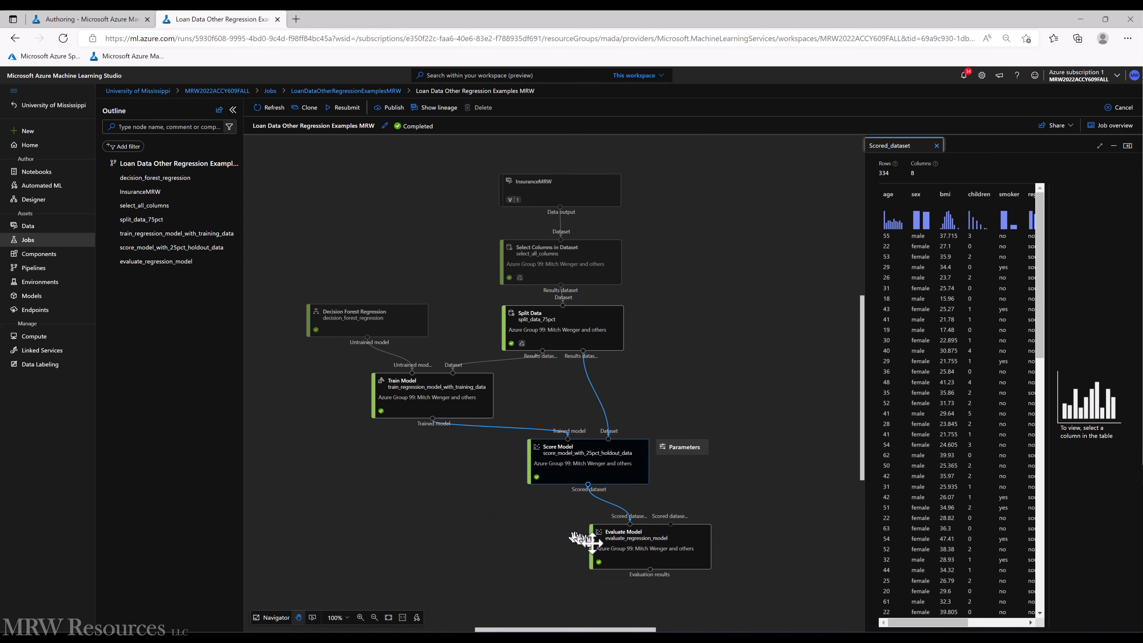
- Examine the Evaluate Model results in an enlarged preview, compare charges with Scored Labels in the scored dataset, and return to the pipeline authoring tab
right_click(624, 544)
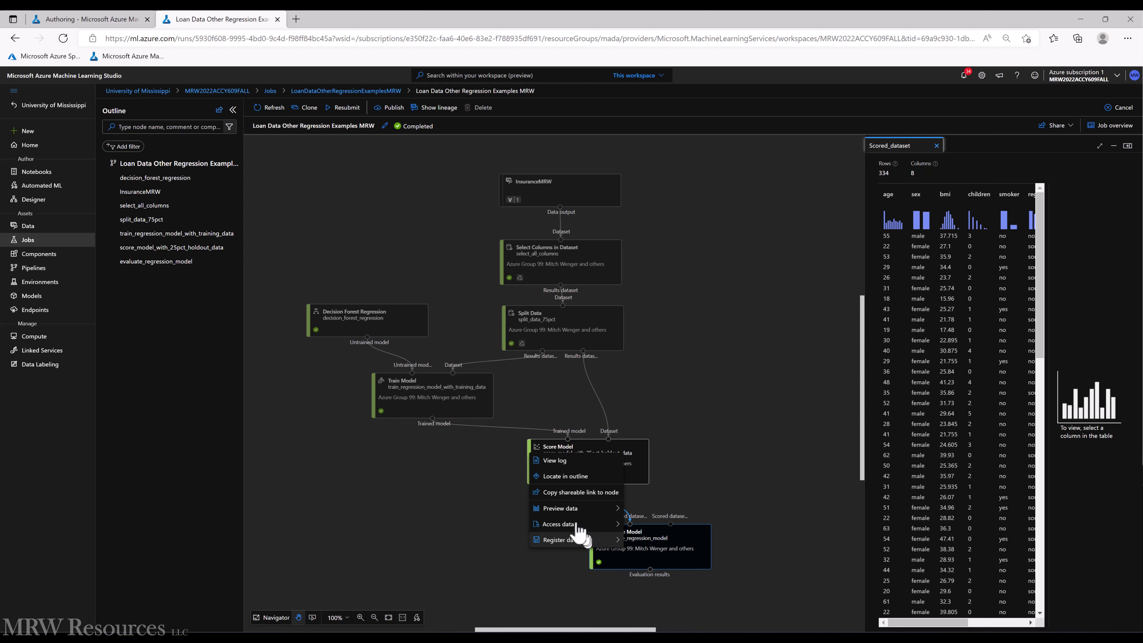
click(641, 509)
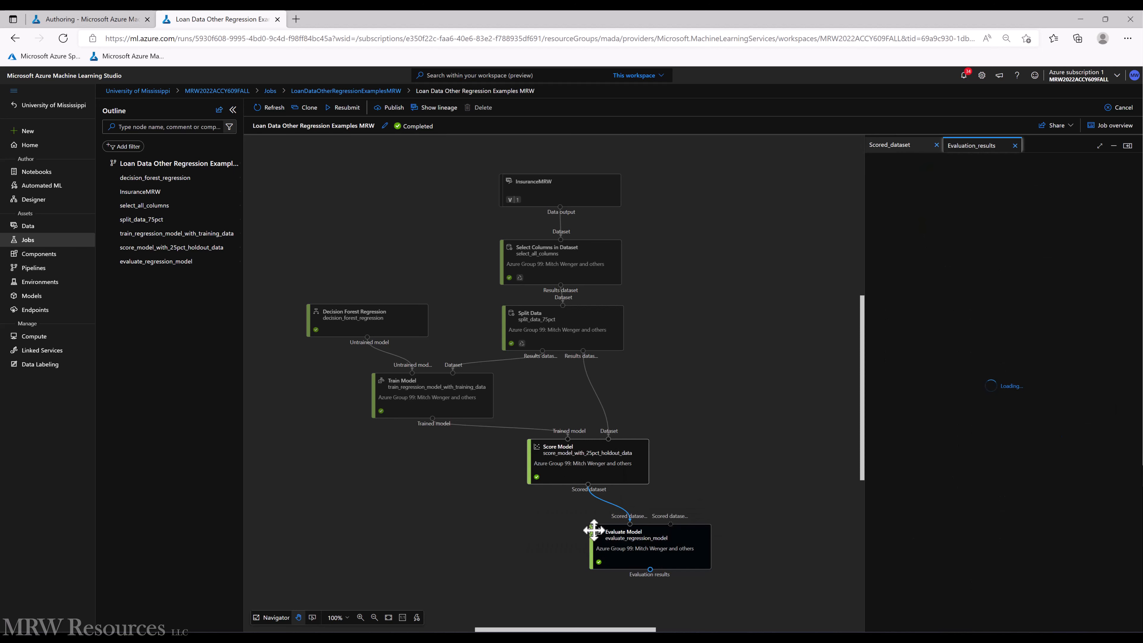
click(1099, 145)
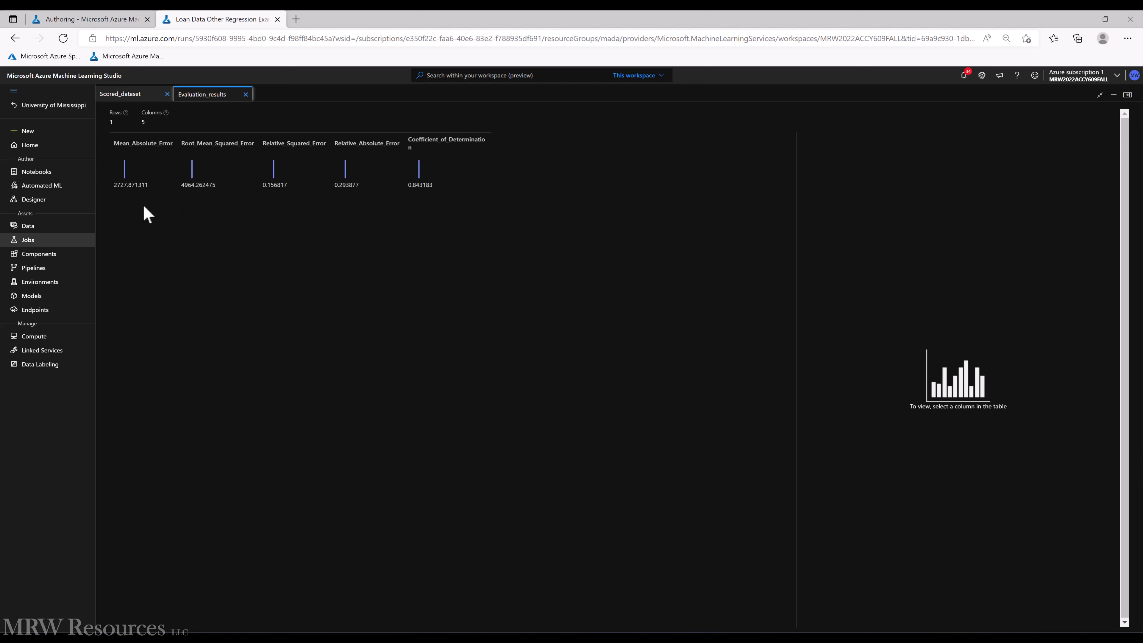
click(132, 94)
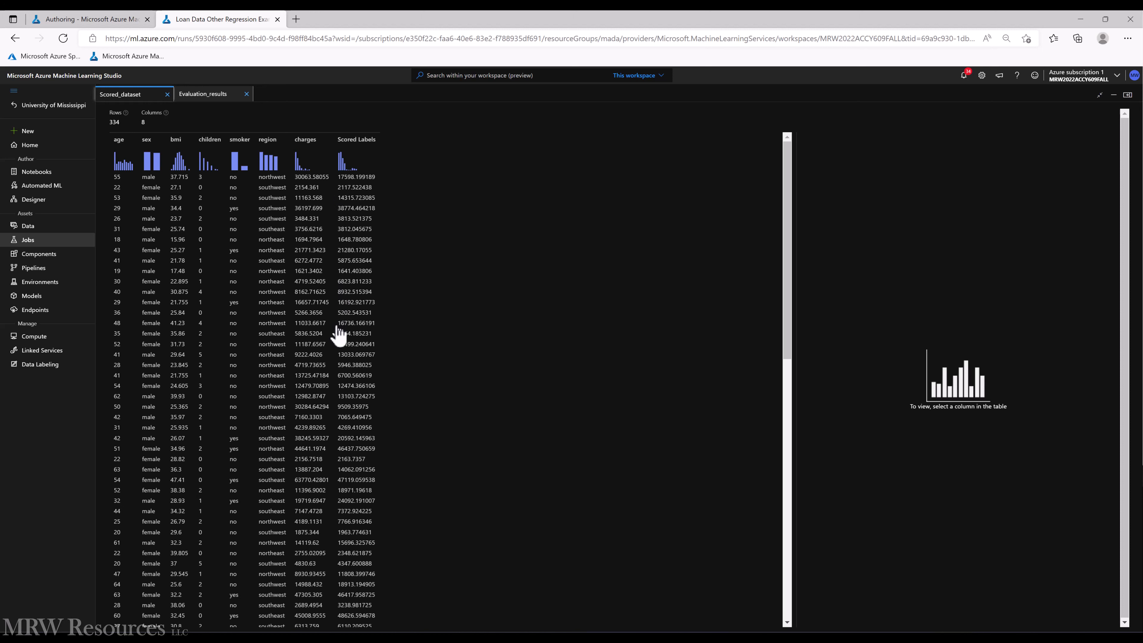
key(ctrl+Tab)
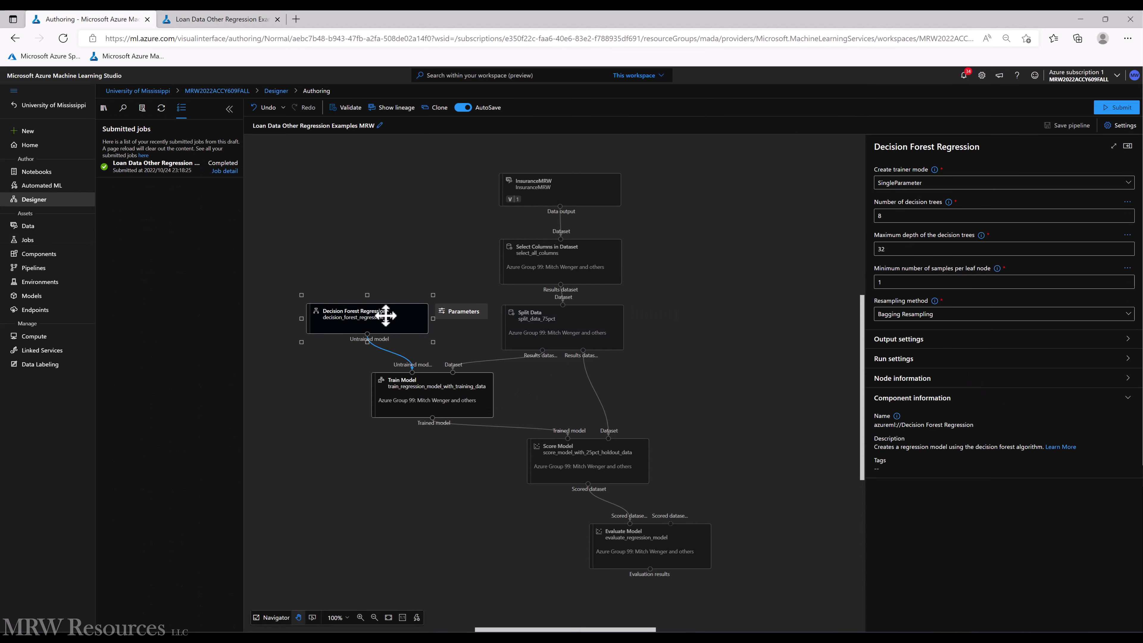